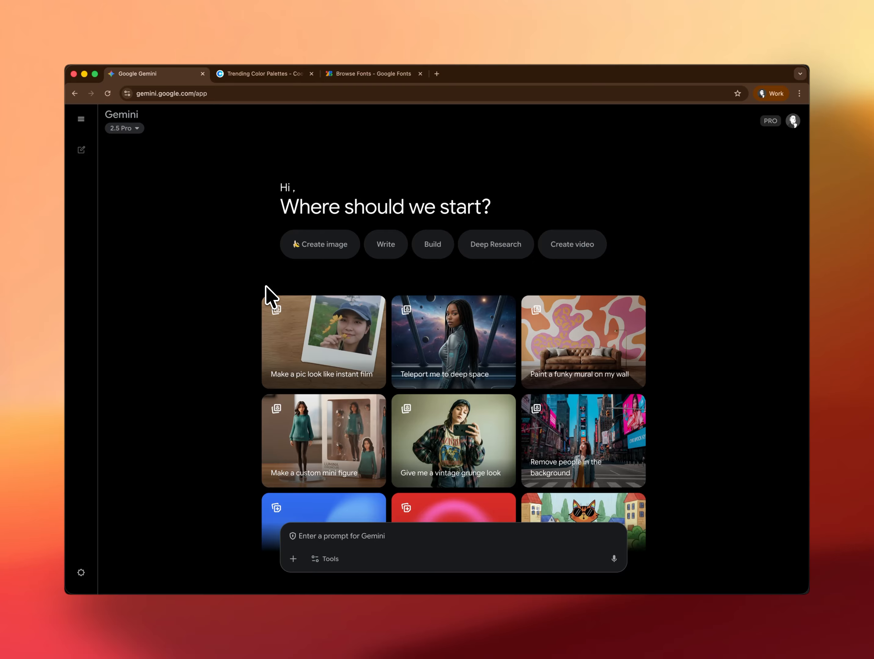
# Submit the prompt "Can you create a visual infographic listing all key Google Gemini models and their most appropriate use cases" with Canvas enabled
pyautogui.click(336, 535)
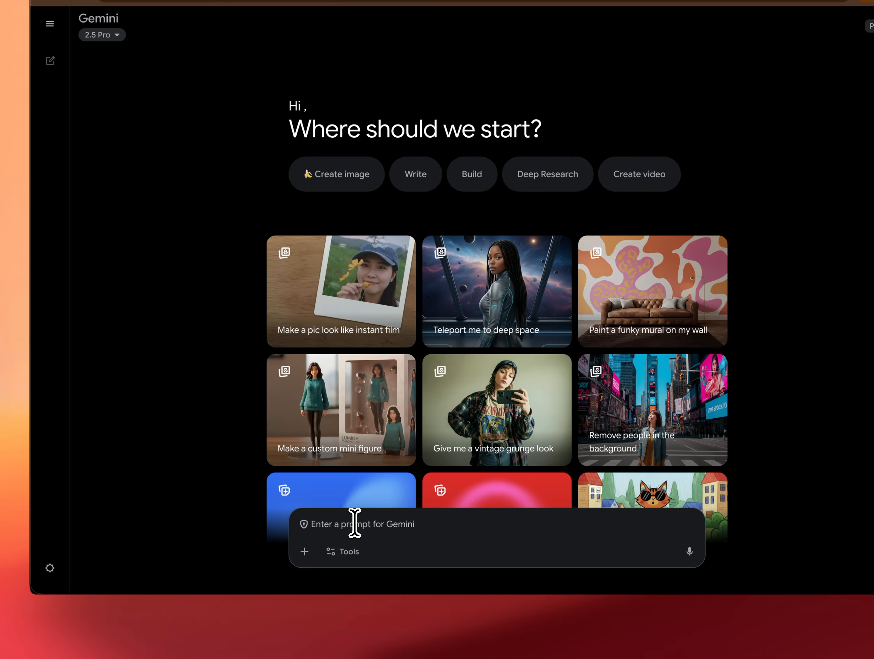
pyautogui.write('Can you create a visual infographic listing all key Google Gemini models and their most appropriate use cases')
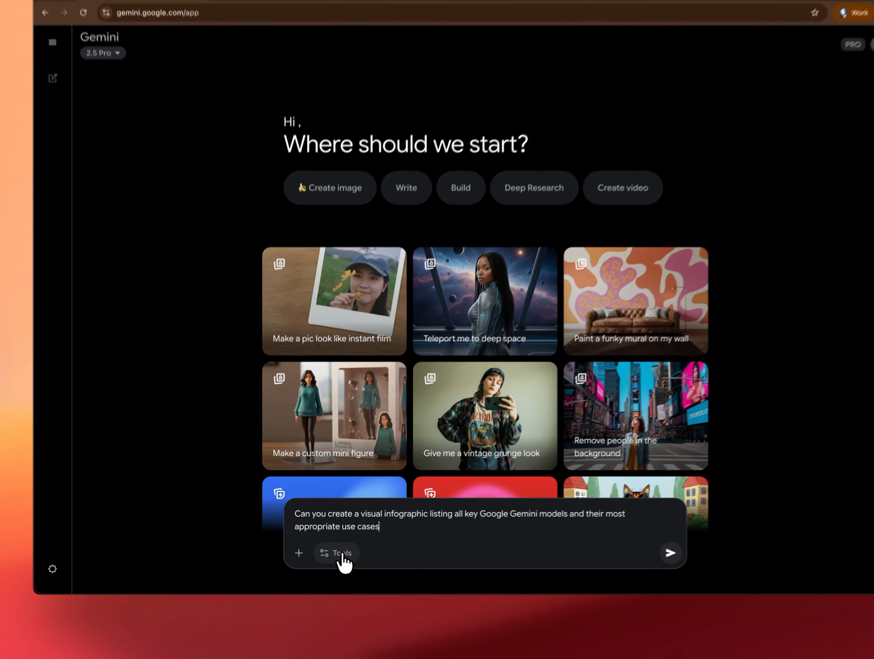
pyautogui.click(342, 555)
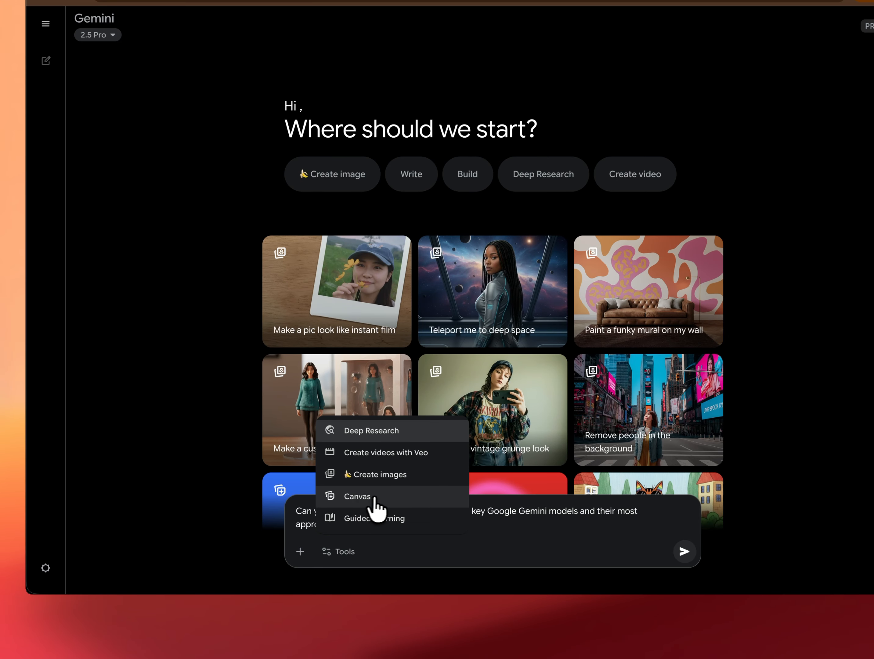
pyautogui.click(395, 496)
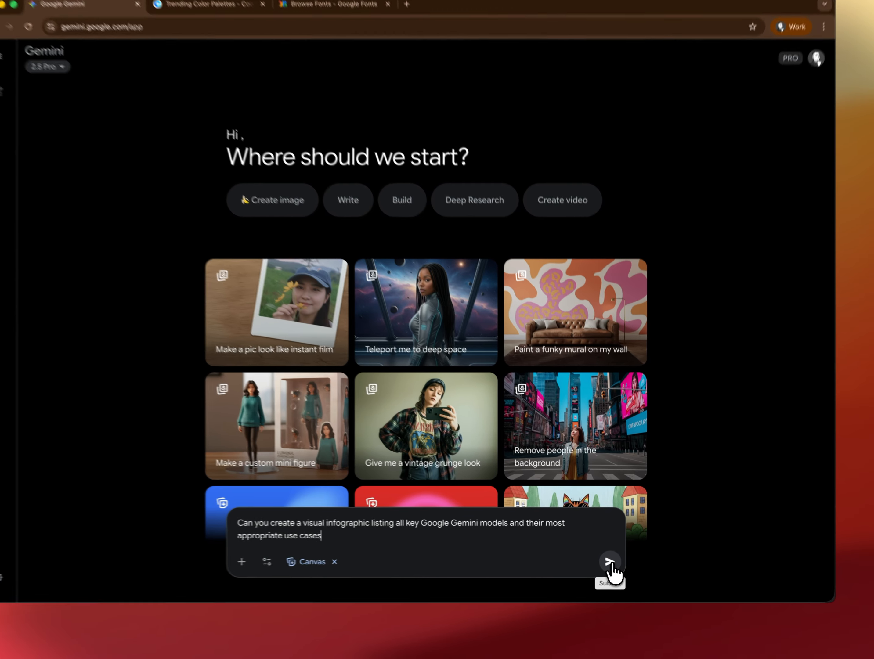
pyautogui.click(608, 563)
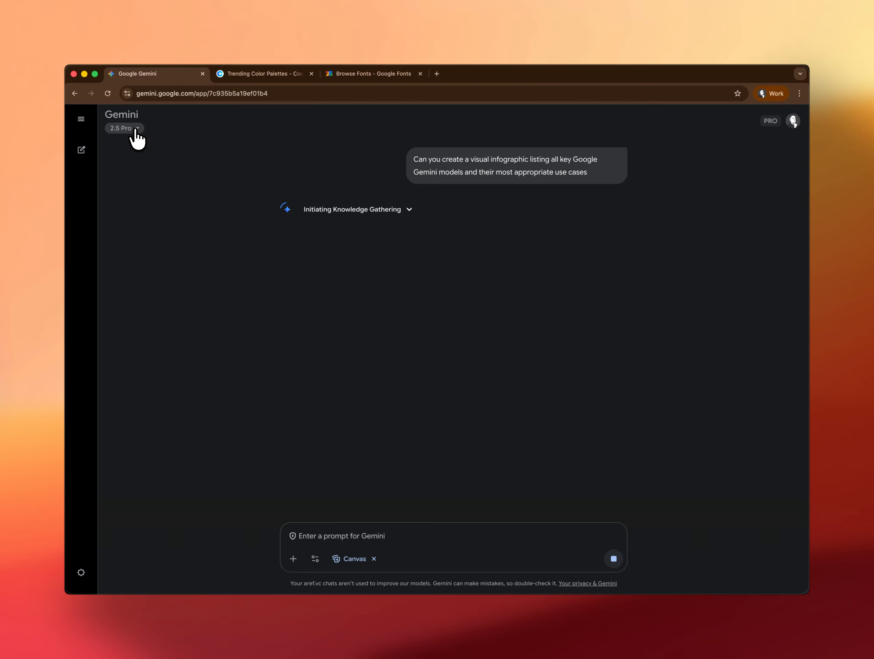
pyautogui.click(137, 129)
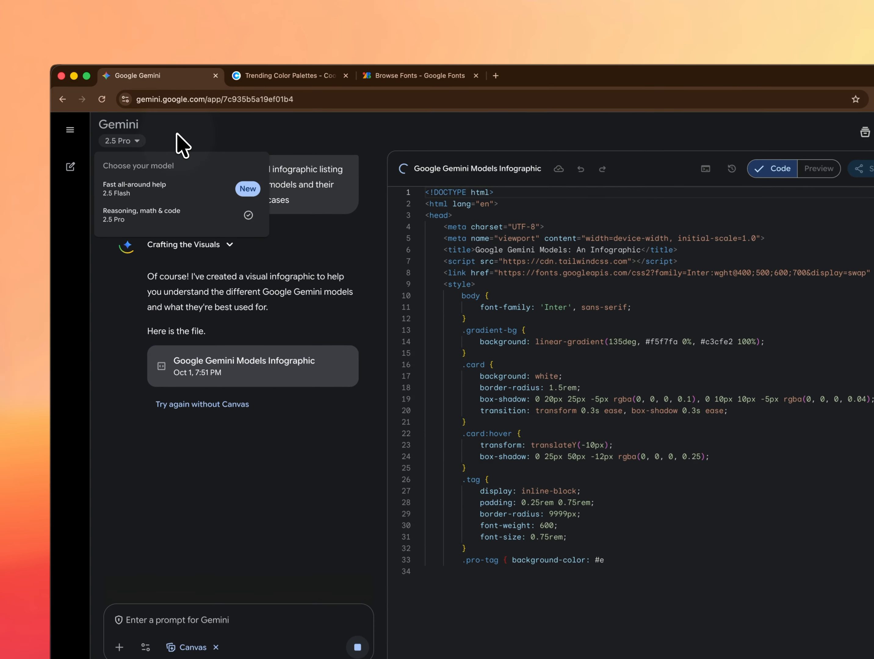
pyautogui.click(179, 145)
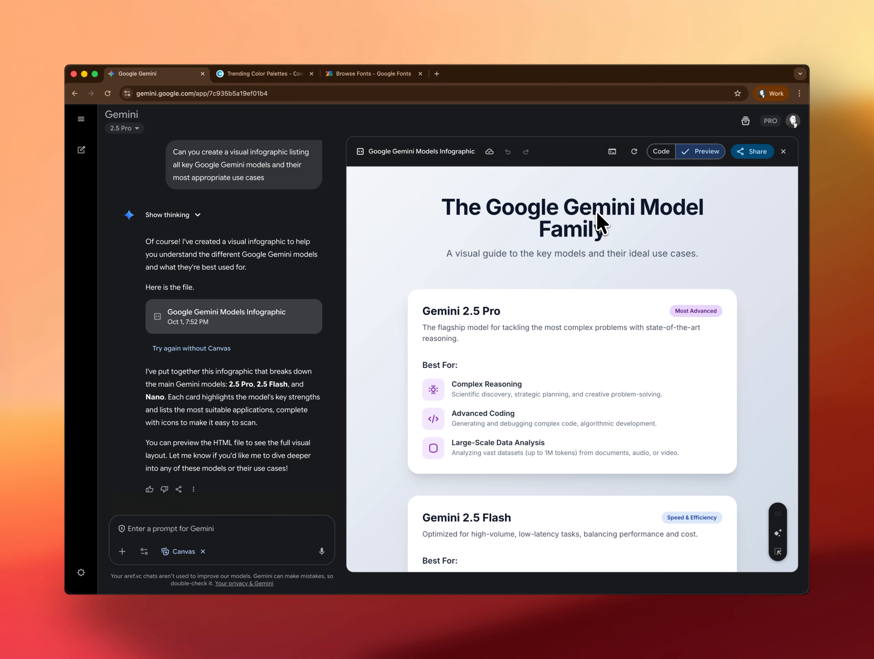
# Review the generated infographic preview from the title through the Gemini 2.5 Pro, Gemini 2.5 Flash and Gemini Nano cards
pyautogui.scroll(-6, 596, 212)
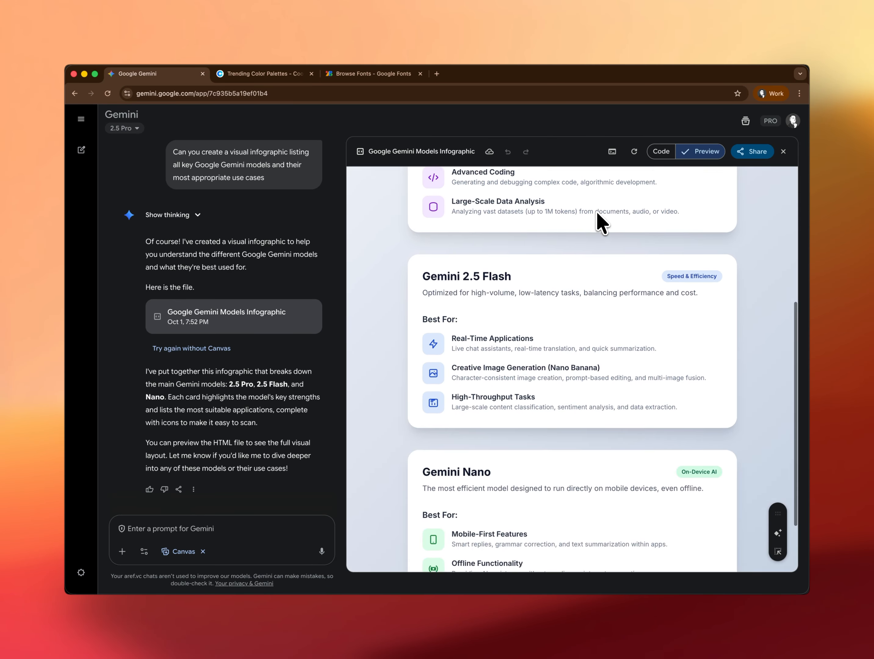
pyautogui.scroll(-2, 596, 211)
pyautogui.scroll(6, 596, 211)
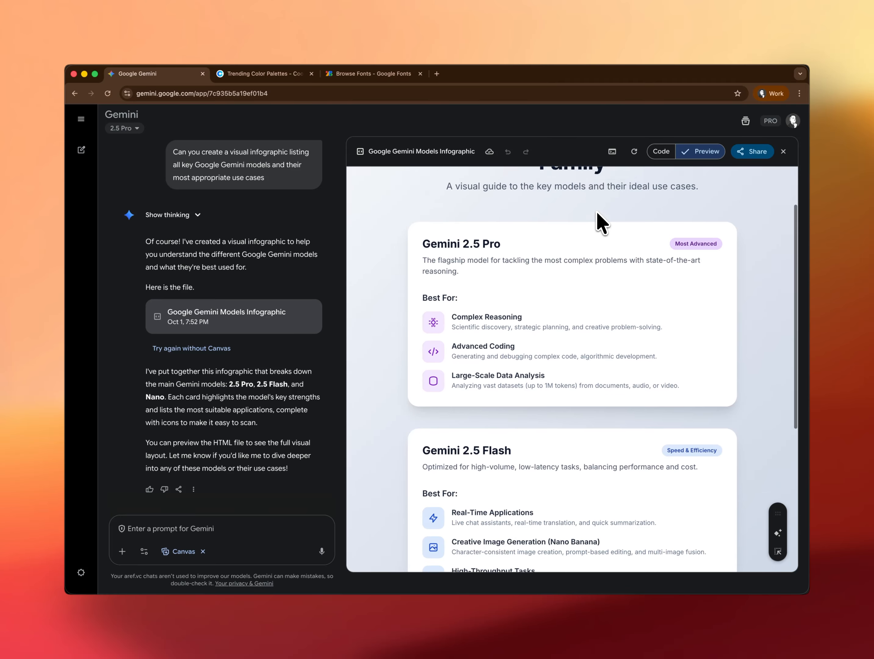
pyautogui.scroll(2, 597, 211)
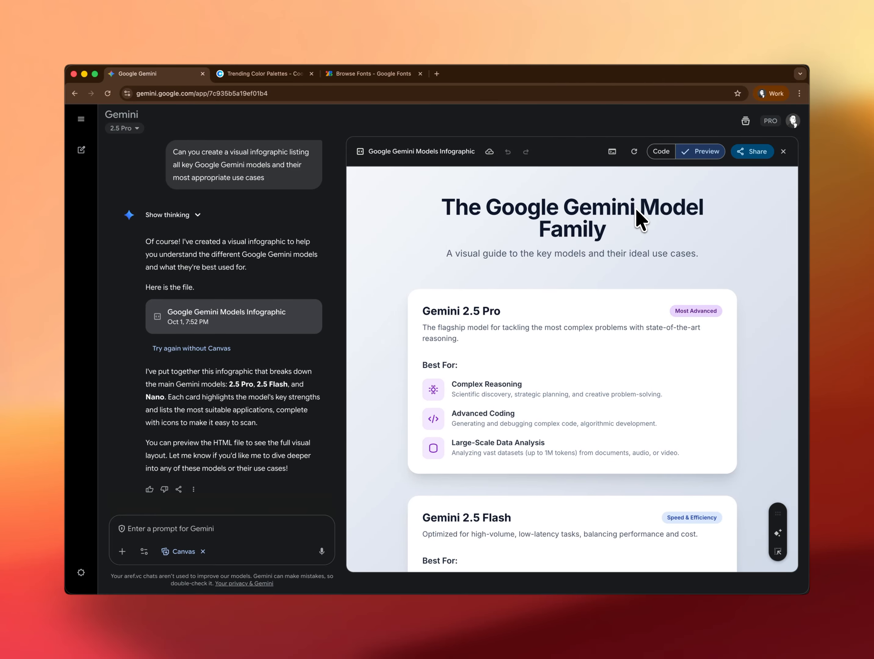
pyautogui.scroll(-2, 573, 255)
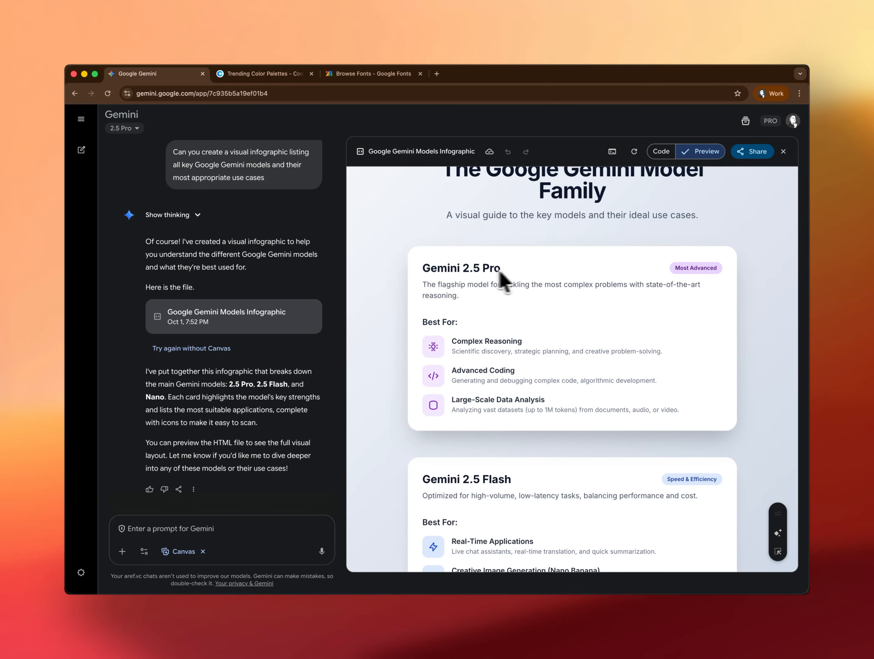
pyautogui.scroll(-1, 572, 284)
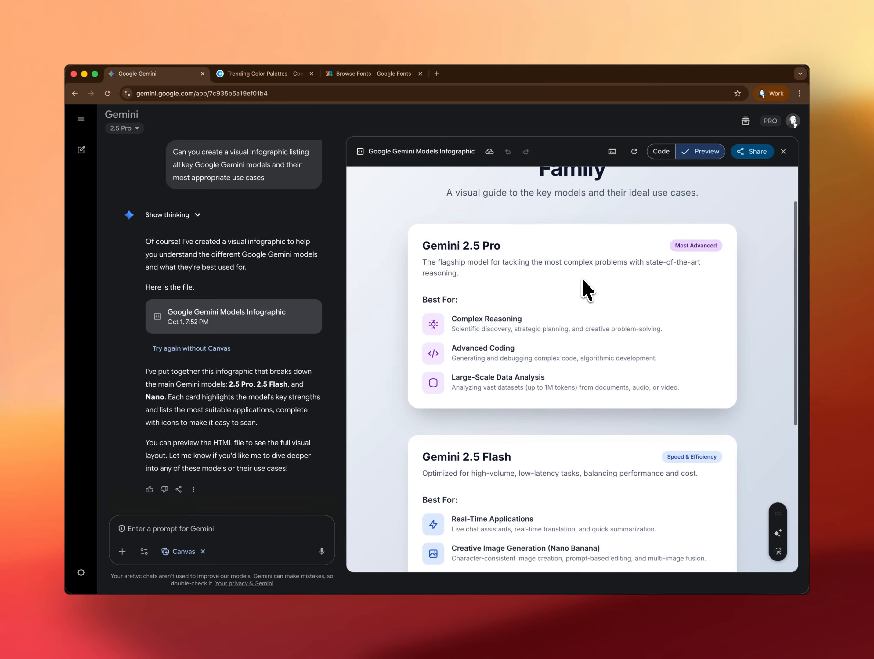
pyautogui.scroll(-5, 582, 278)
pyautogui.scroll(-7, 581, 277)
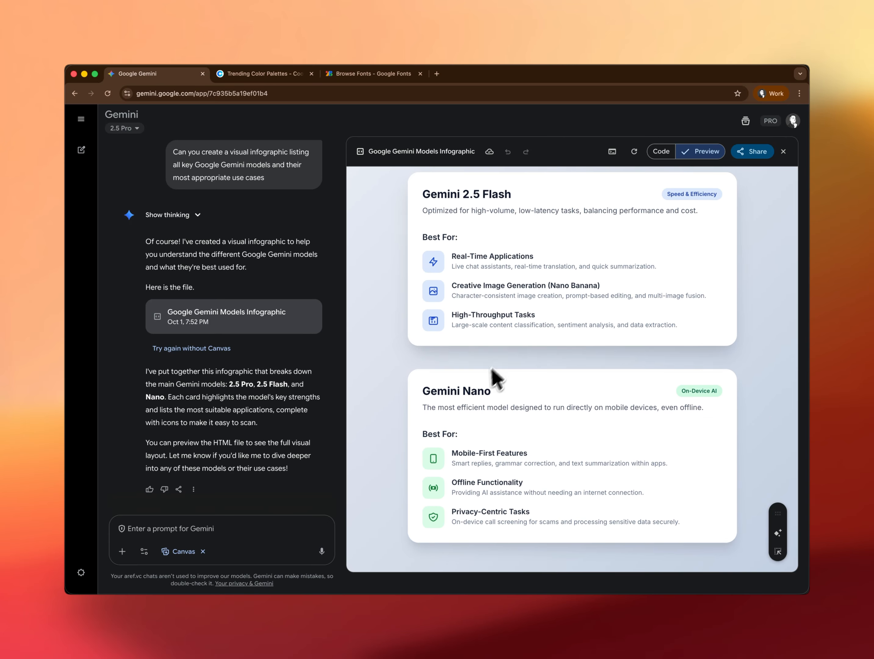
pyautogui.scroll(11, 549, 252)
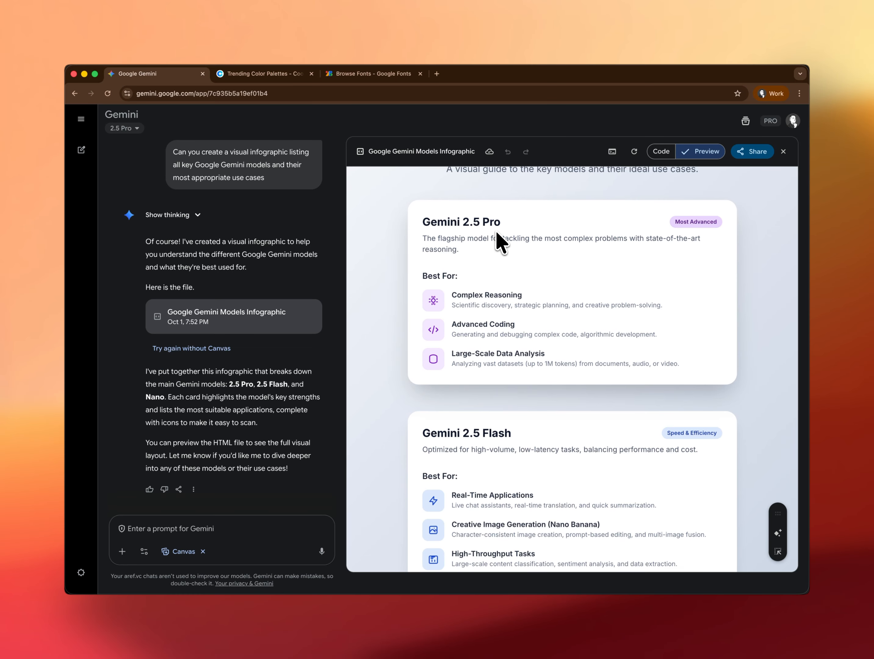
pyautogui.scroll(-5, 517, 252)
pyautogui.scroll(-1, 518, 253)
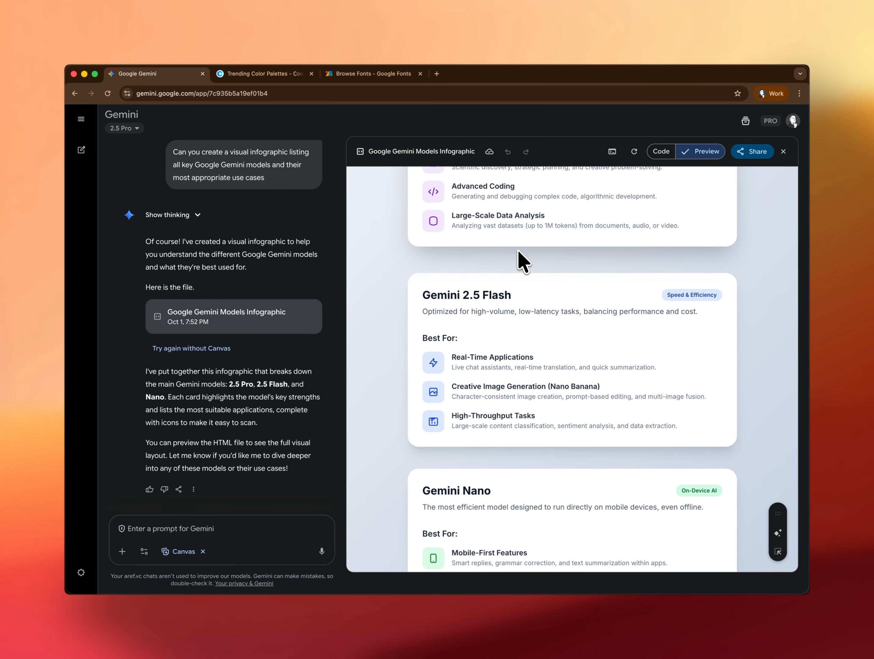
pyautogui.scroll(-4, 518, 252)
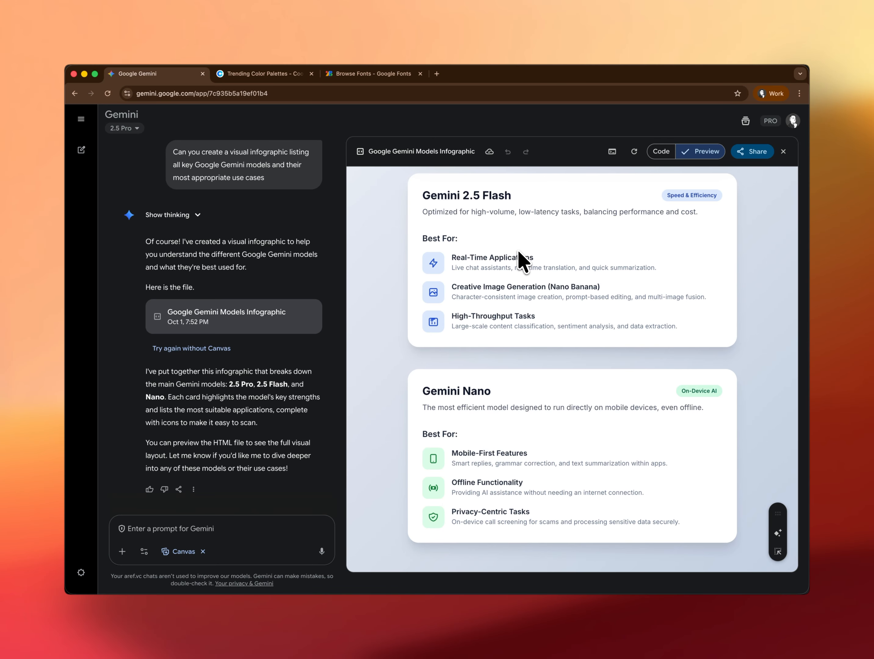
pyautogui.scroll(13, 518, 251)
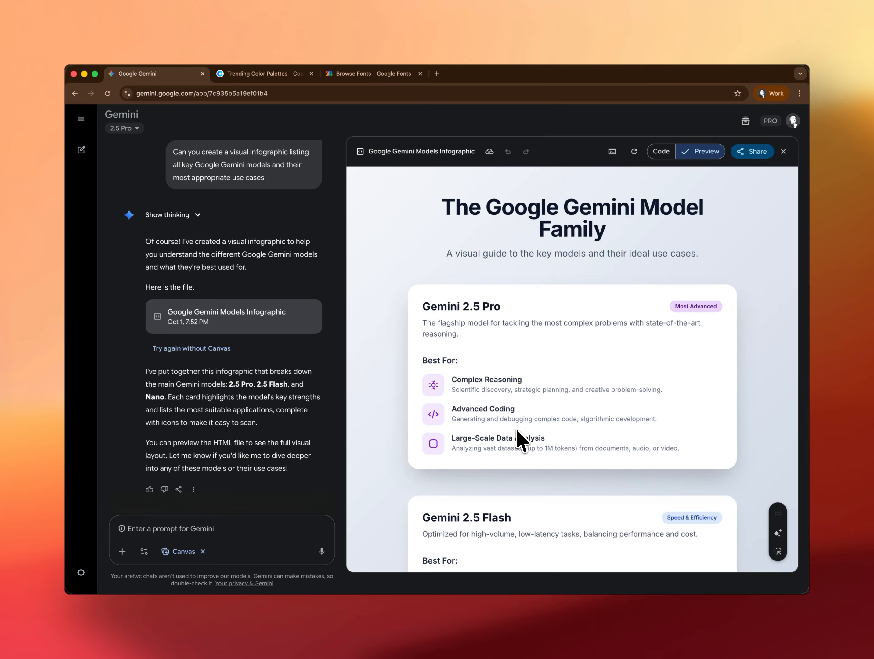
pyautogui.scroll(-3, 516, 429)
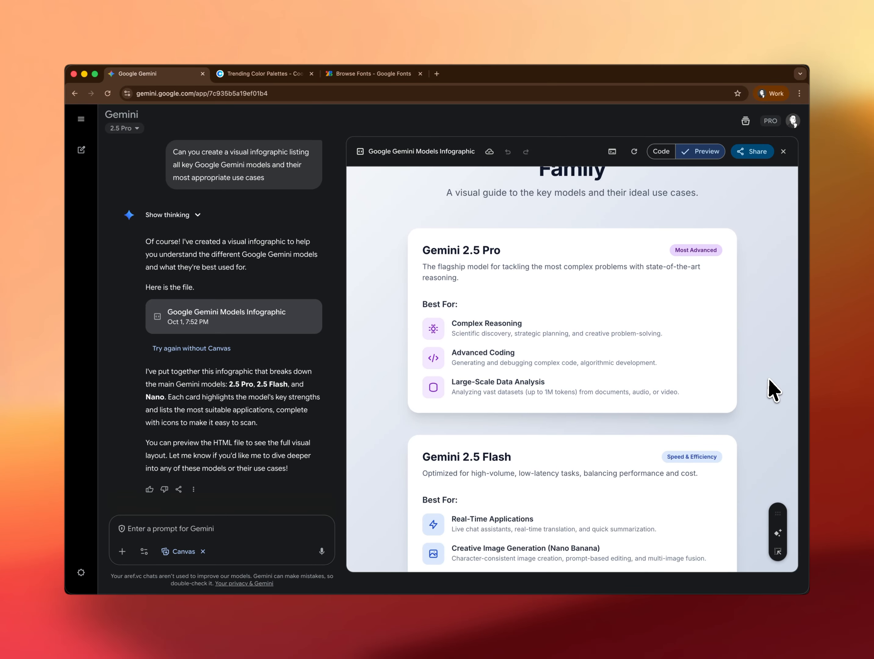
pyautogui.scroll(-5, 770, 378)
pyautogui.scroll(-7, 771, 379)
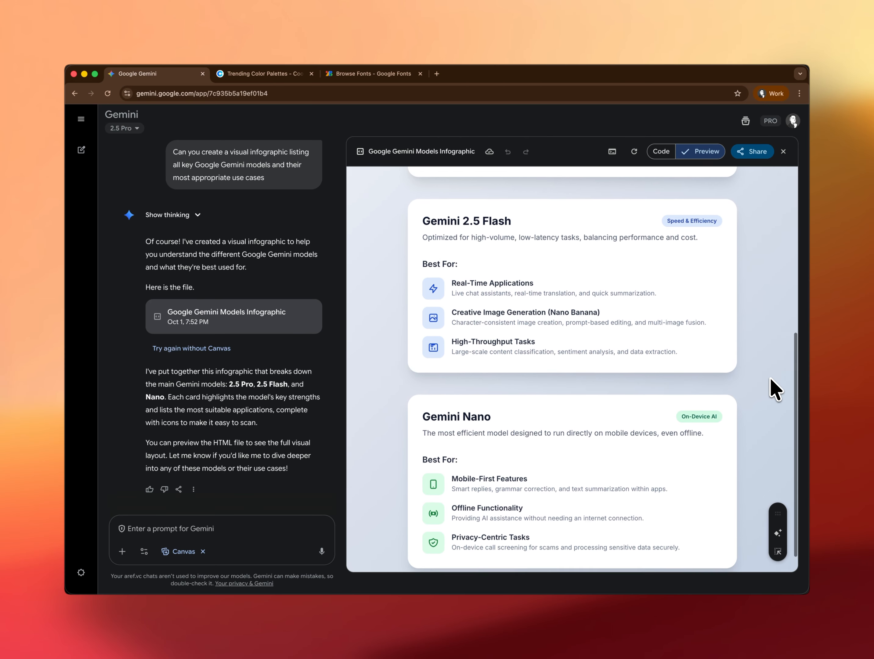
pyautogui.scroll(12, 770, 377)
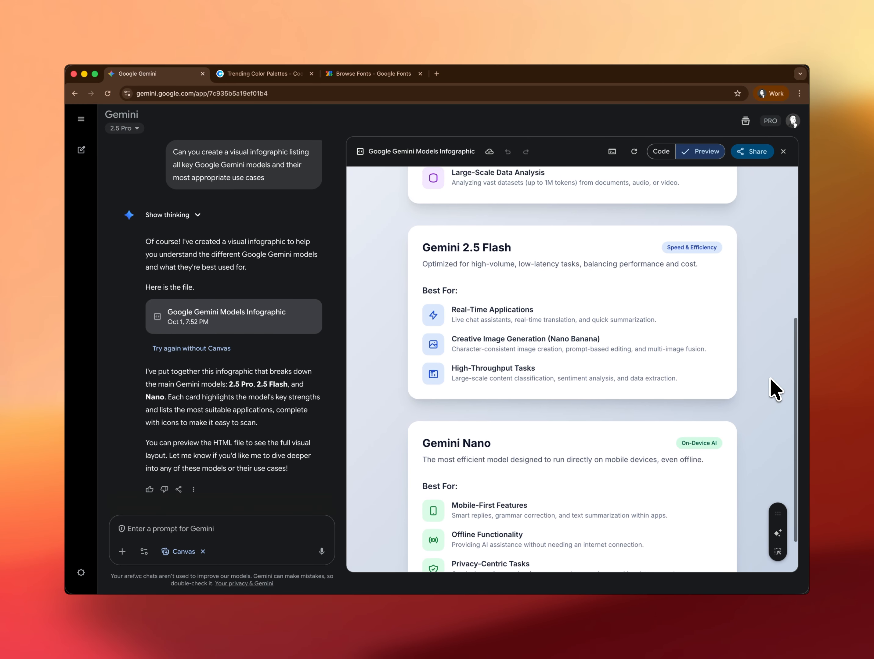
pyautogui.scroll(3, 770, 376)
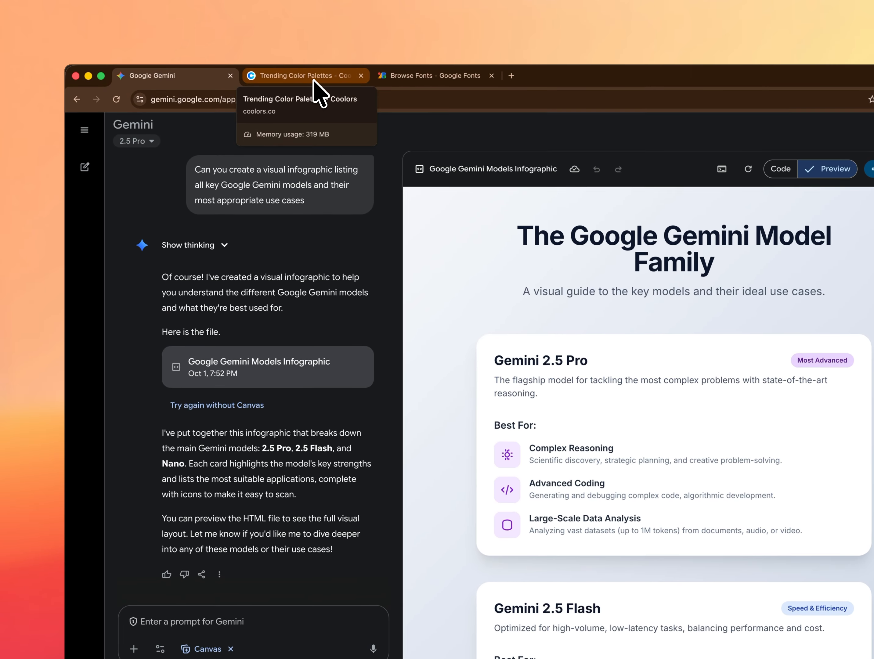
# Switch to the Coolors trending palettes page and copy the Summer Ocean Breeze palette as CSS
pyautogui.click(271, 78)
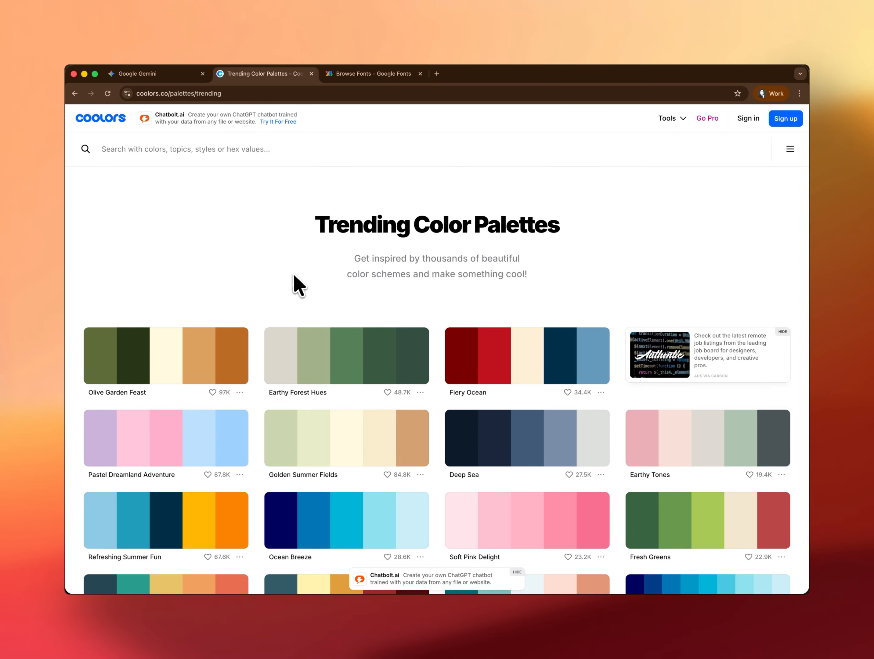
pyautogui.scroll(-4, 259, 300)
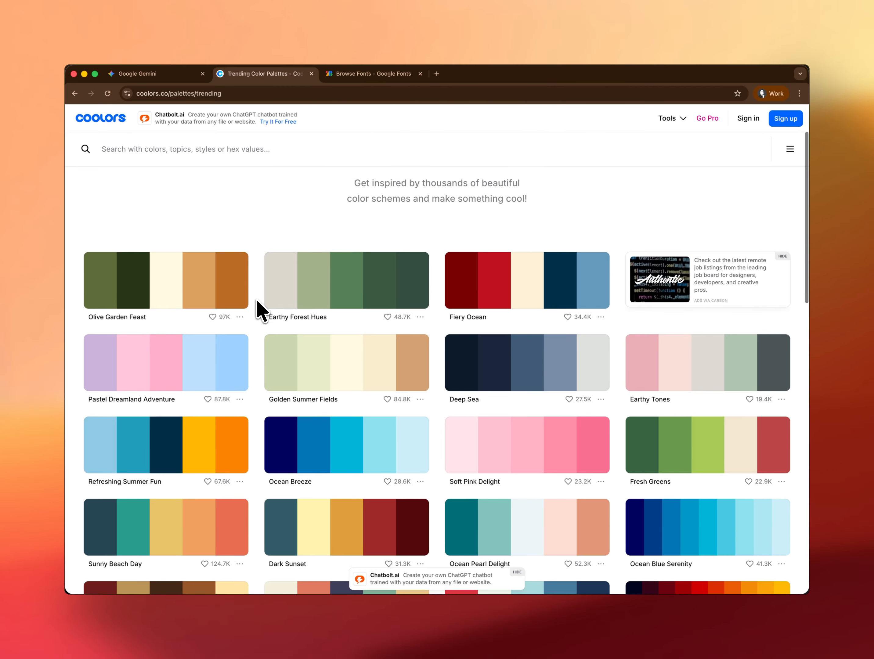
pyautogui.scroll(-4, 258, 303)
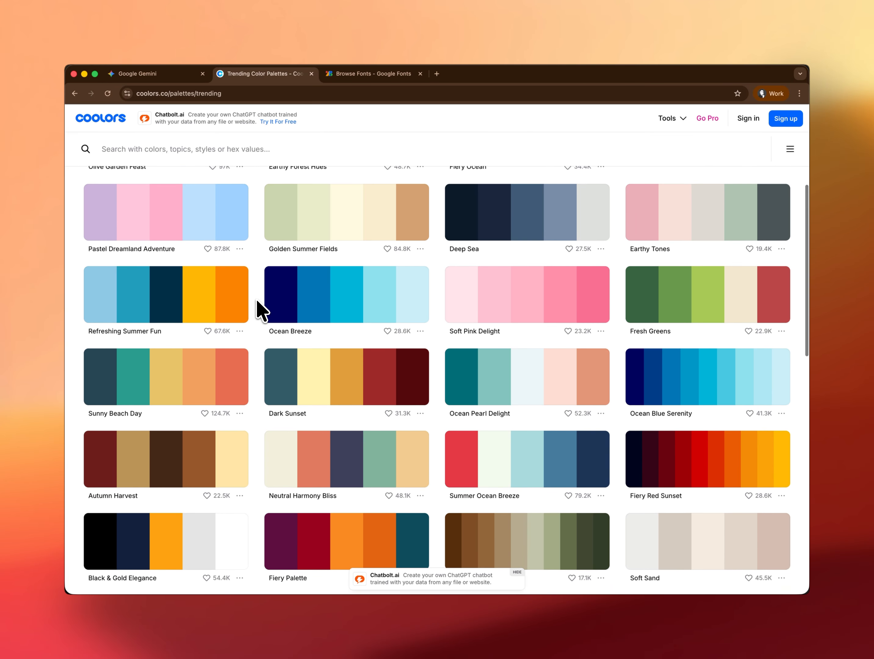
pyautogui.scroll(-3, 261, 312)
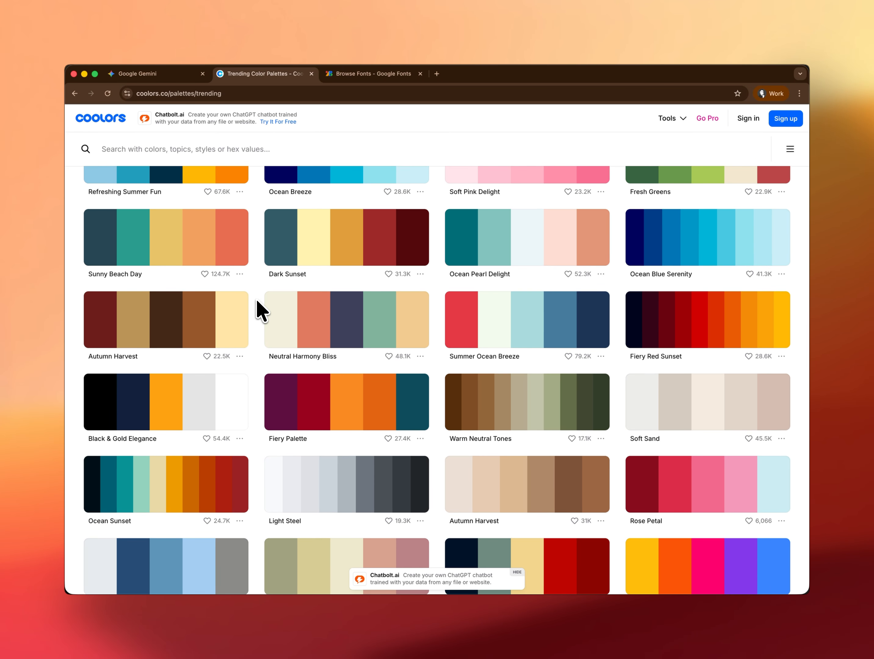
pyautogui.scroll(-1, 261, 312)
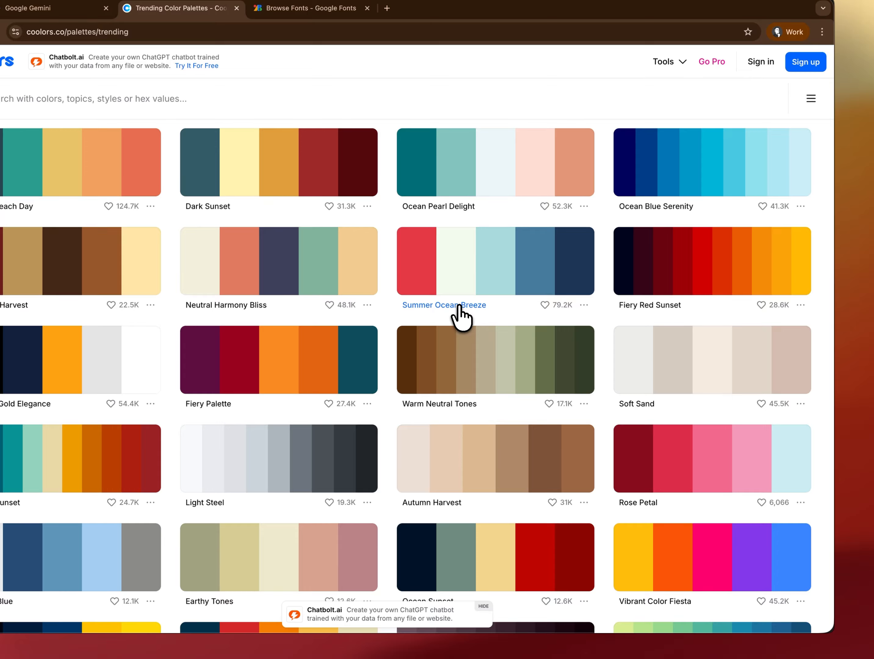
pyautogui.click(583, 305)
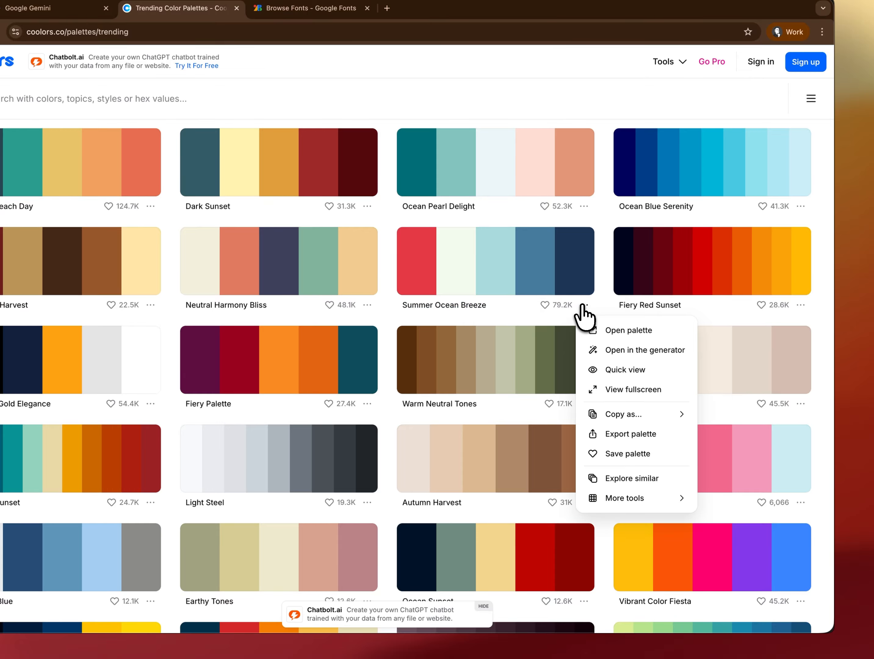
pyautogui.moveTo(615, 411)
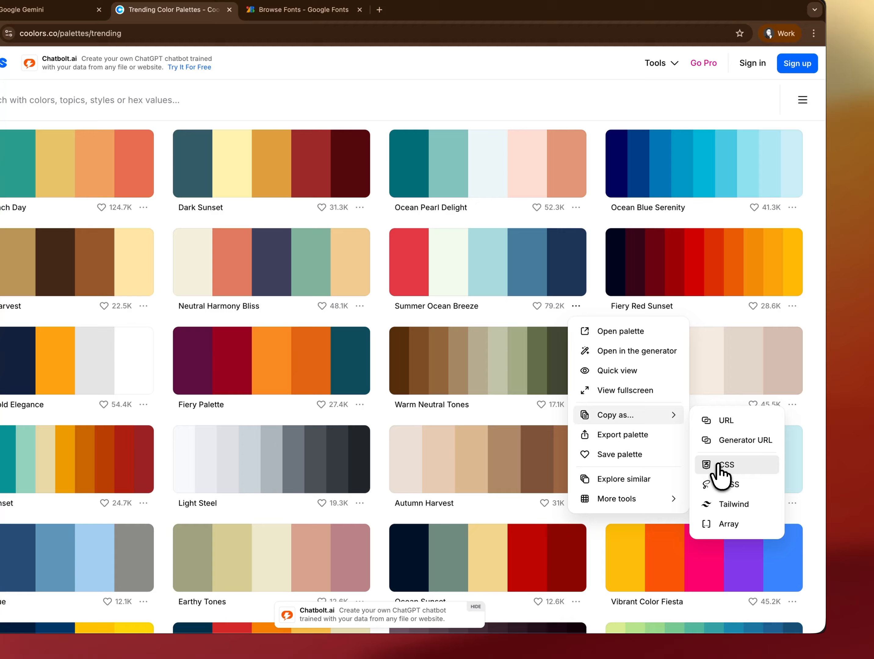
pyautogui.click(718, 465)
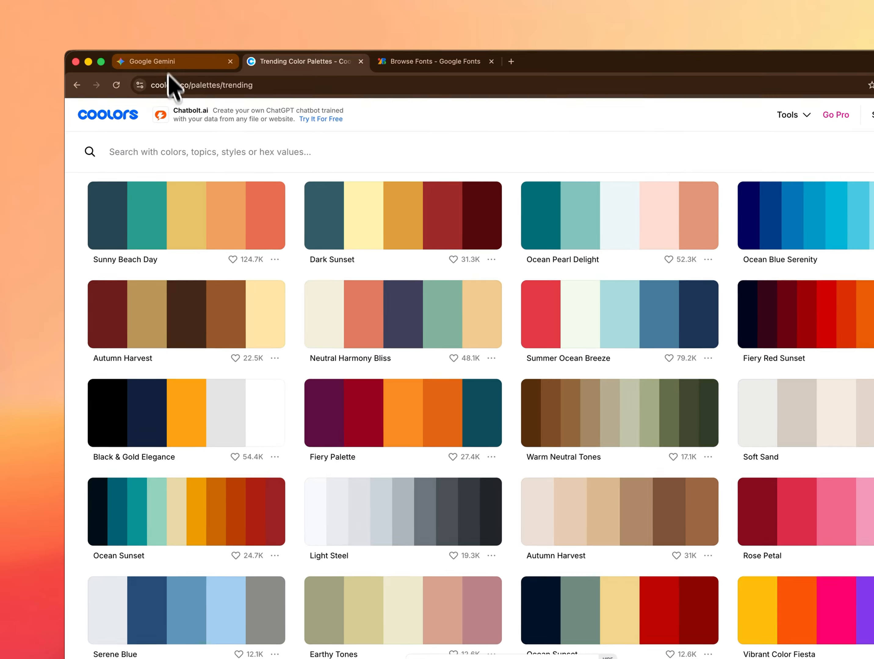
# Switch back to Gemini and submit "update the styling and the color palette with the following:" with the copied Summer Ocean Breeze CSS on the lines below
pyautogui.click(170, 64)
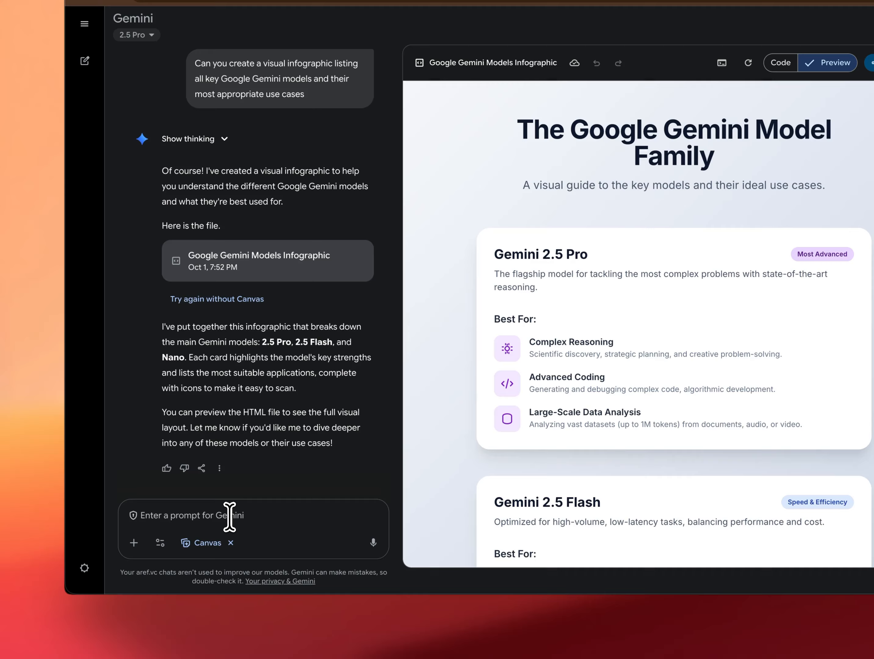
pyautogui.write('update')
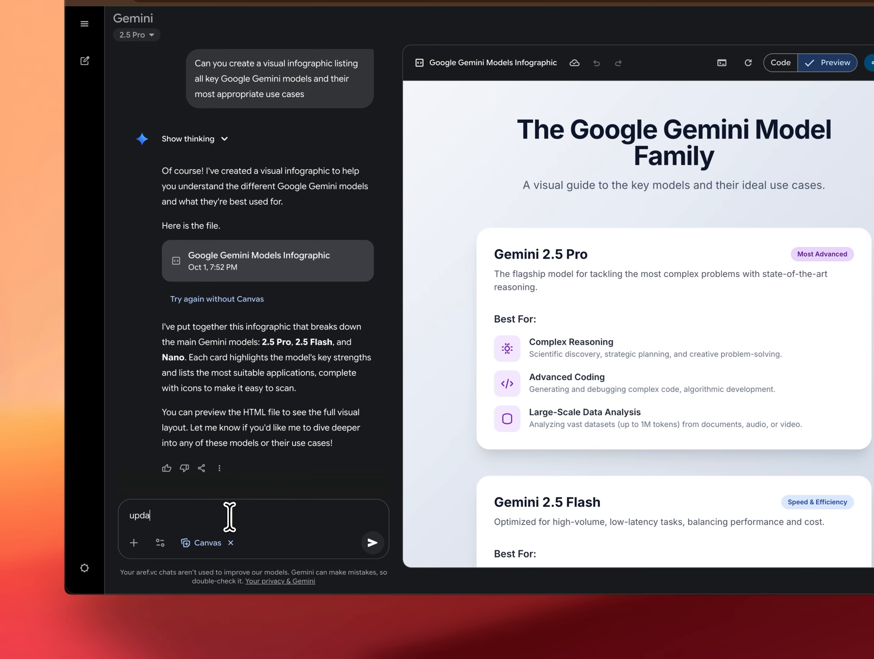
pyautogui.write(' t')
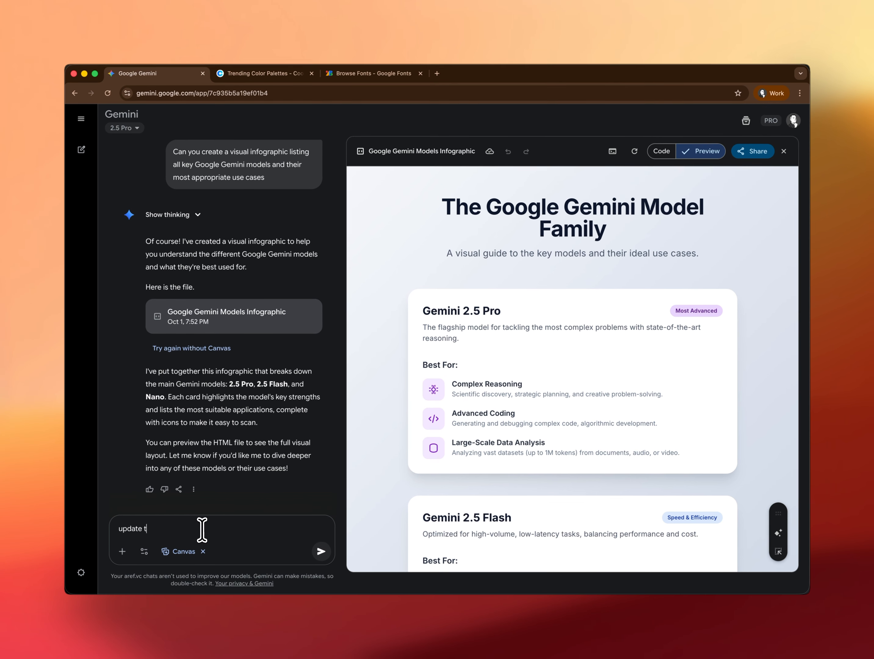
pyautogui.write('he styling and the color palette with the foll')
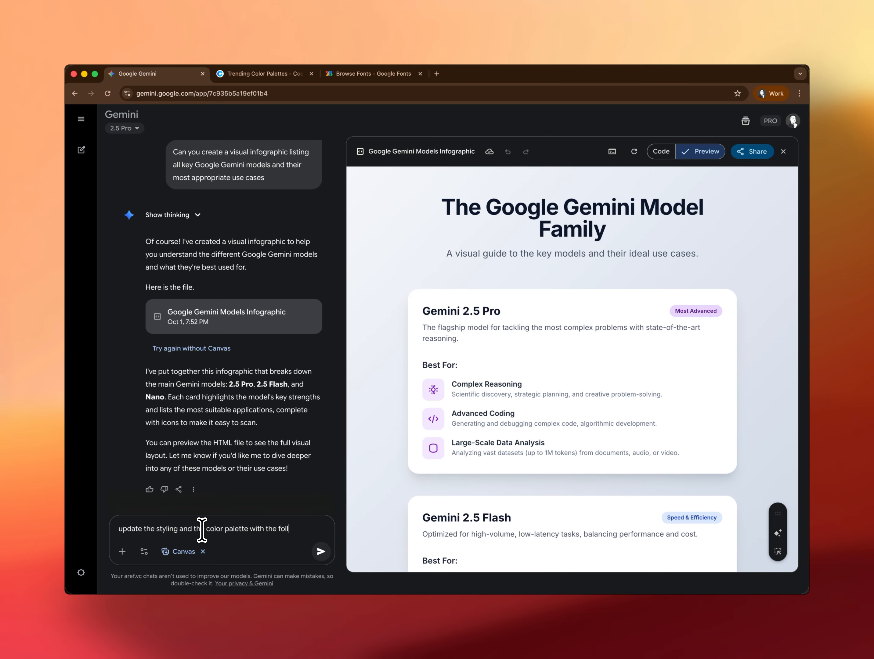
pyautogui.write('owing:')
pyautogui.hotkey('shift', 'Return')
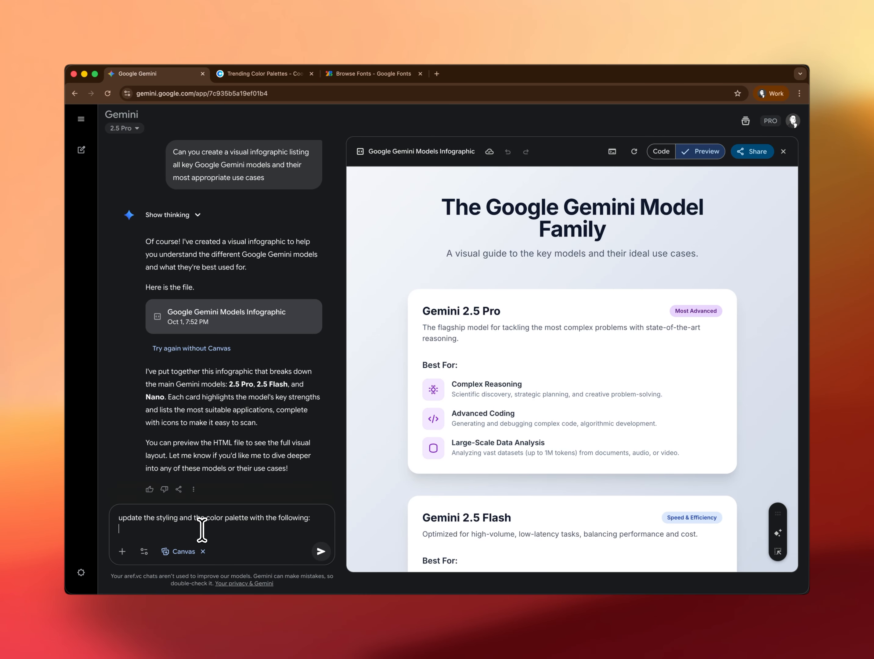
pyautogui.press('super+v')
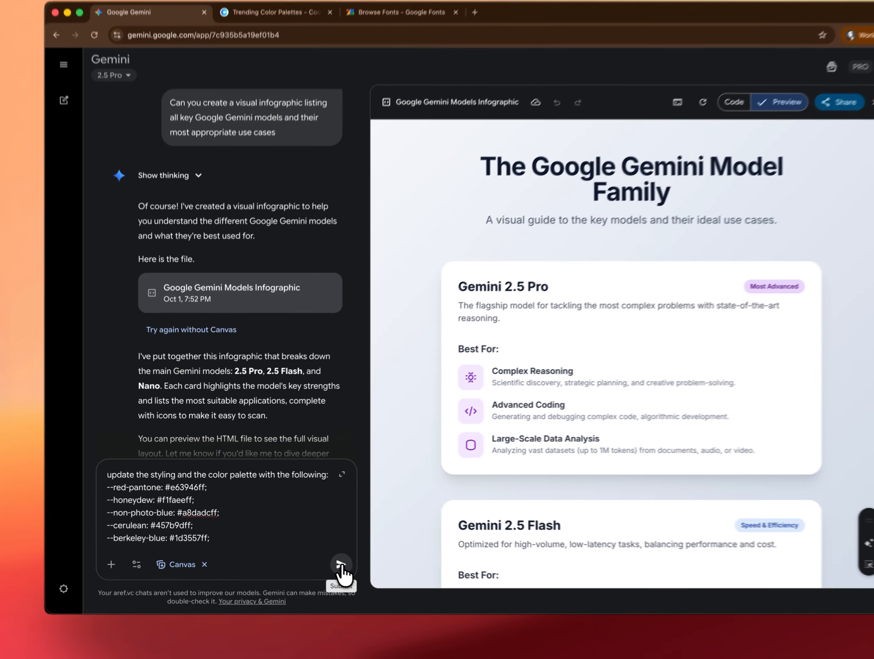
pyautogui.click(318, 551)
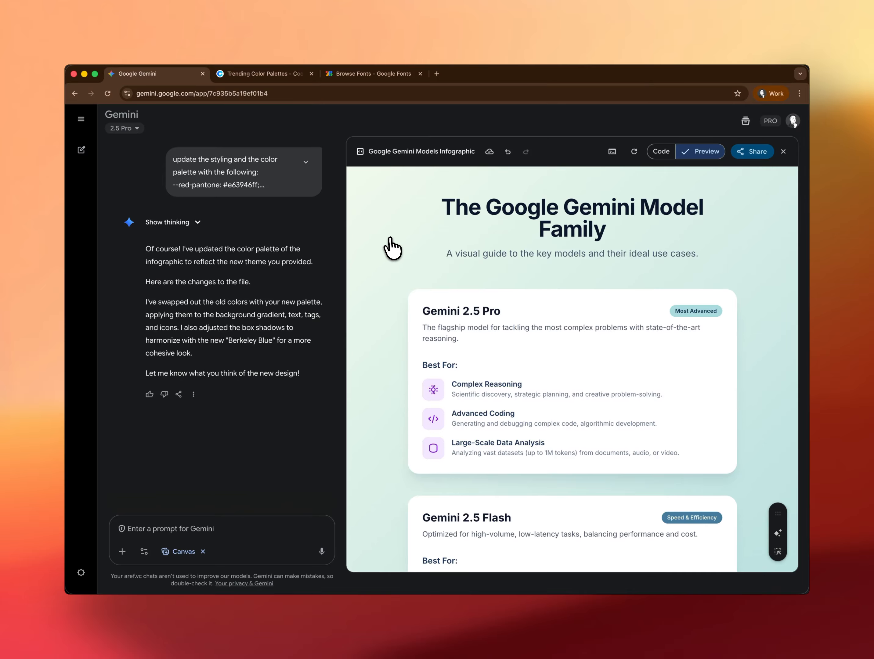
# Look over the recolored infographic's model cards and view the list of files in this chat
pyautogui.scroll(-2, 391, 248)
pyautogui.scroll(-10, 392, 248)
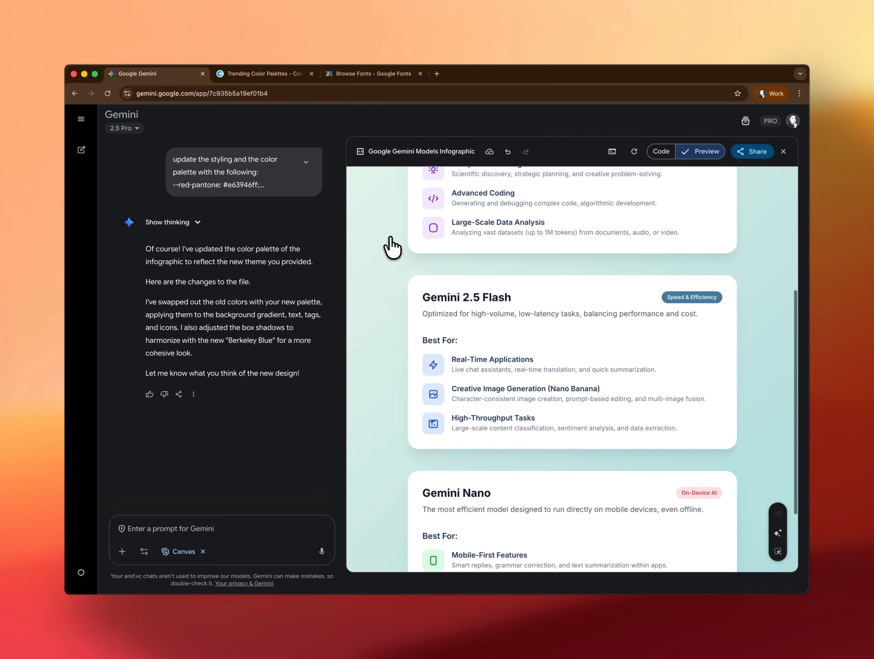
pyautogui.scroll(9, 393, 247)
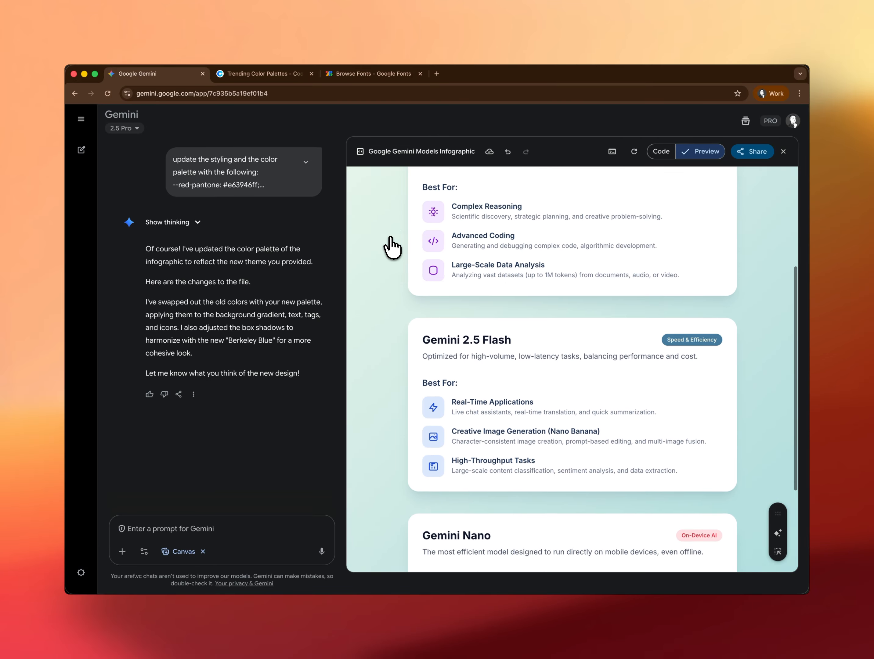
pyautogui.scroll(3, 393, 248)
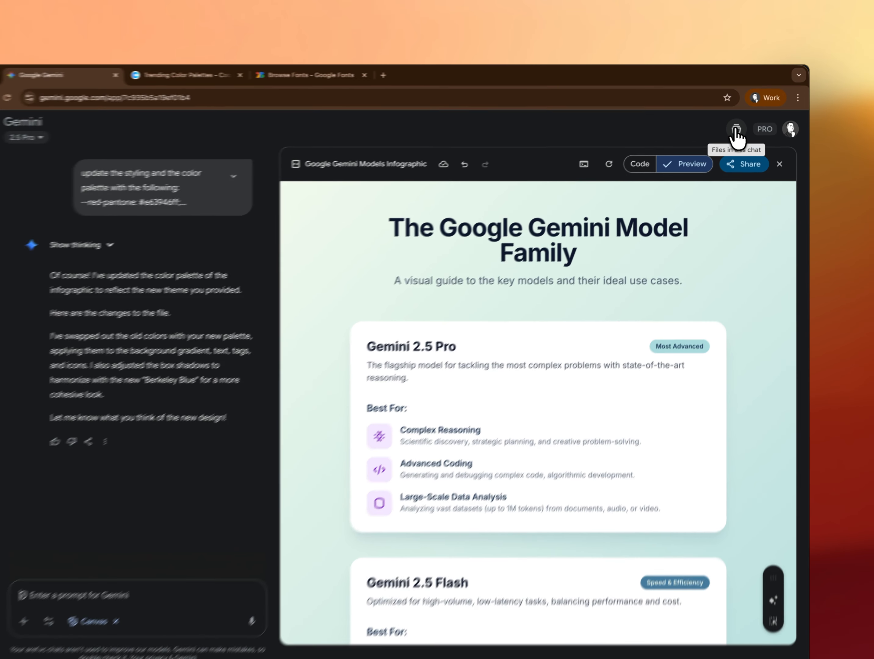
pyautogui.click(735, 130)
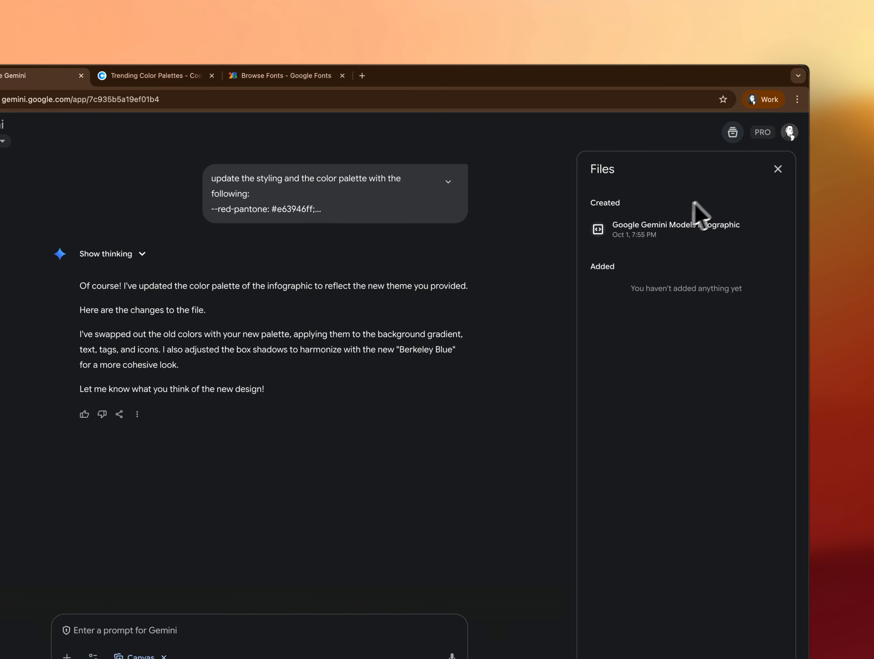
pyautogui.click(778, 170)
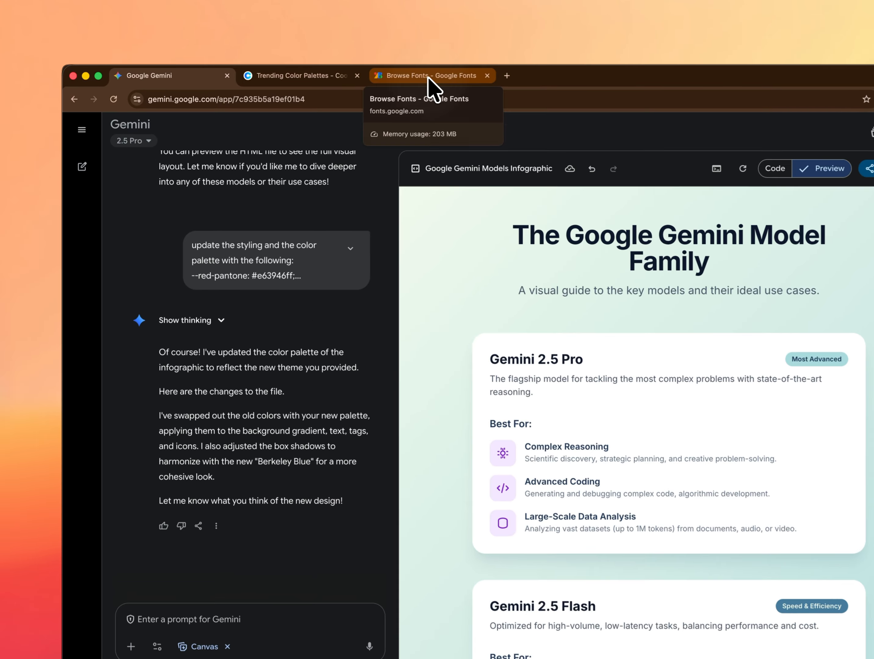
# Switch to Google Fonts, search for "mono", filter by the Monospaced appearance and browse the listed fonts as far as JetBrains Mono
pyautogui.click(429, 78)
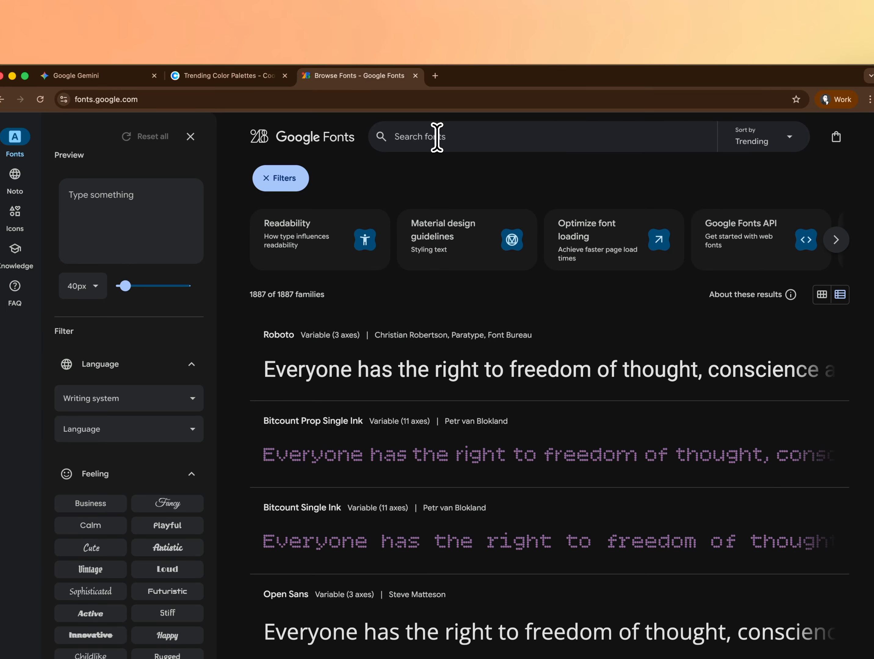
pyautogui.write('mono')
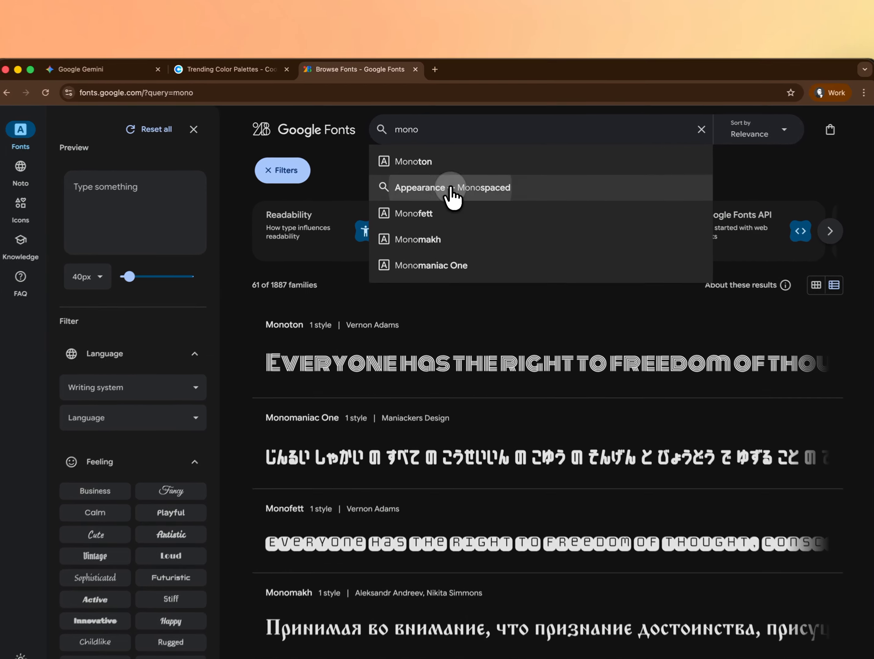
pyautogui.click(439, 173)
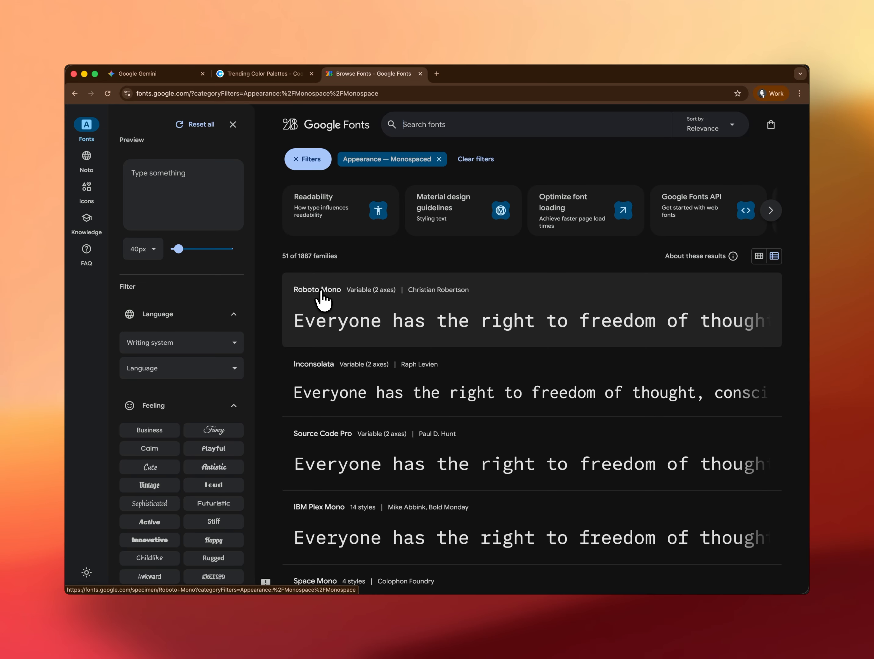
pyautogui.scroll(-2, 324, 301)
pyautogui.scroll(-6, 323, 301)
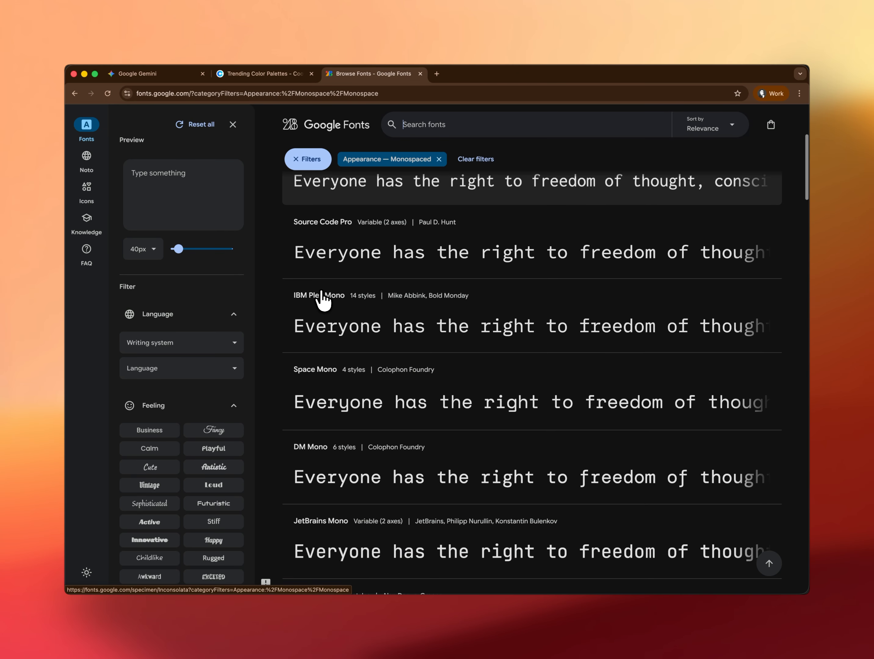
pyautogui.scroll(-2, 322, 298)
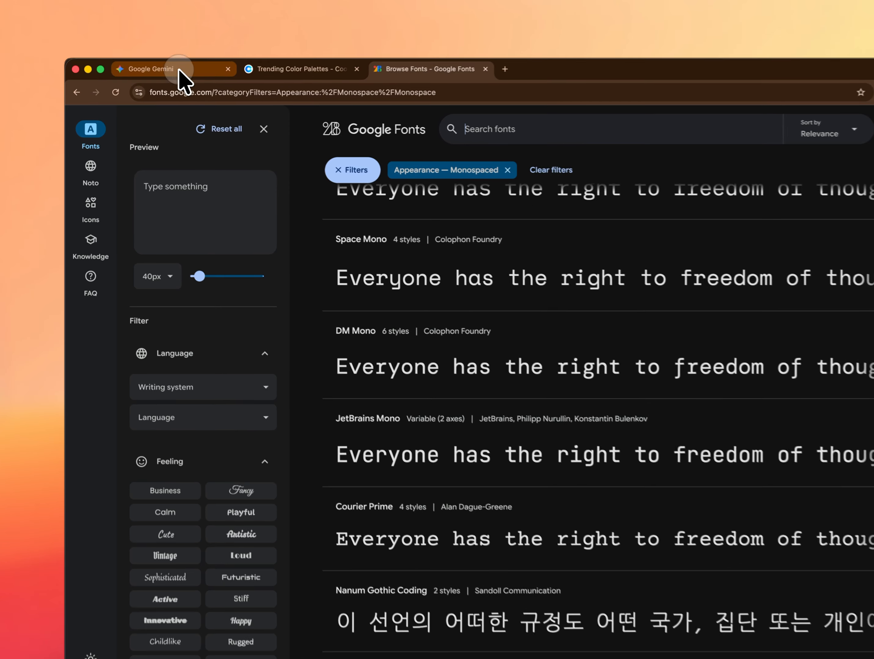
# Switch back to Gemini, submit "Can you update the font to use Jetbrains Mono across the full infoographic" and check the title's font
pyautogui.click(161, 74)
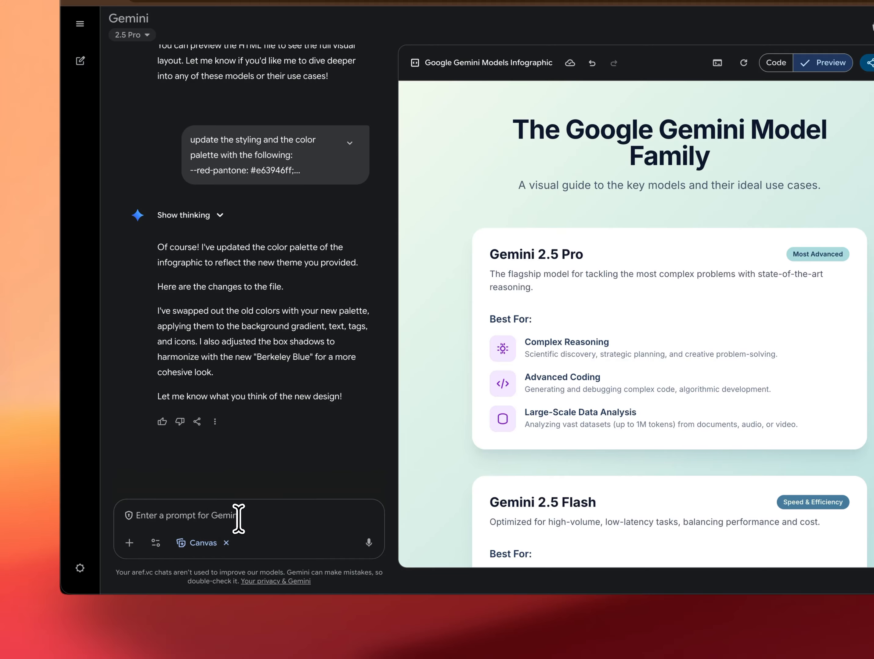
pyautogui.write('Can y')
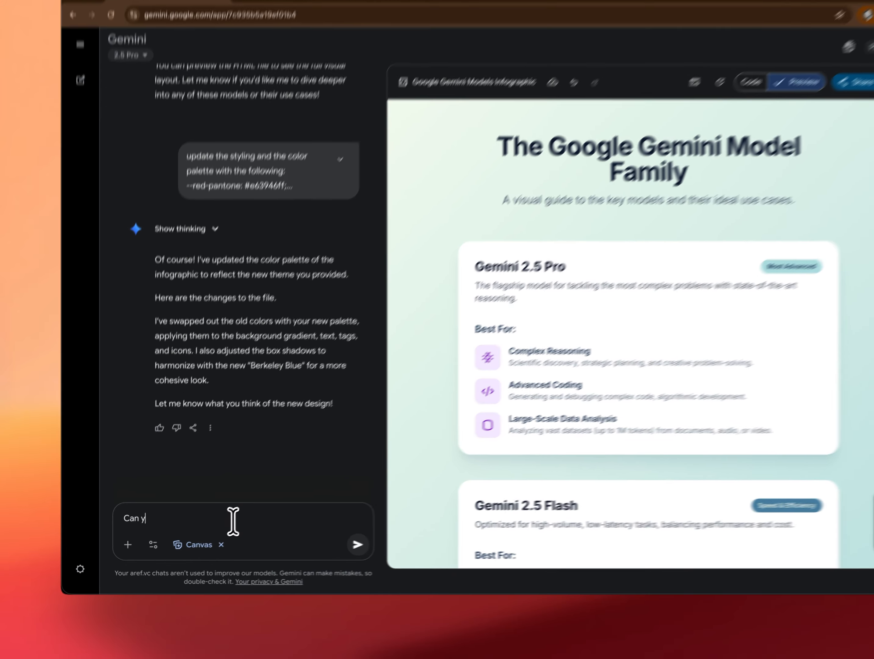
pyautogui.write('ou update the font to use Jetbrains Mono acr')
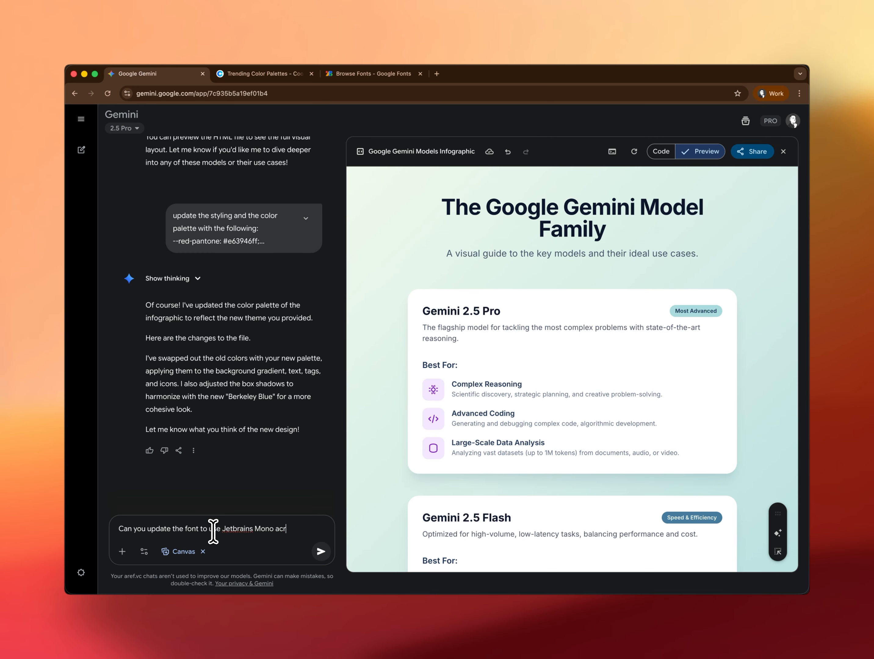
pyautogui.write('e full infoographic')
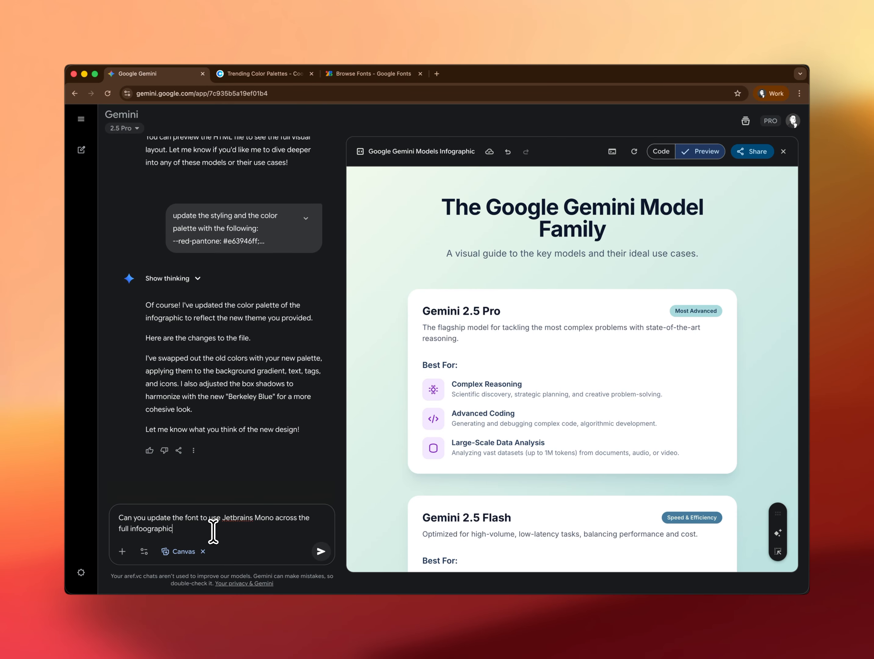
pyautogui.press('Return')
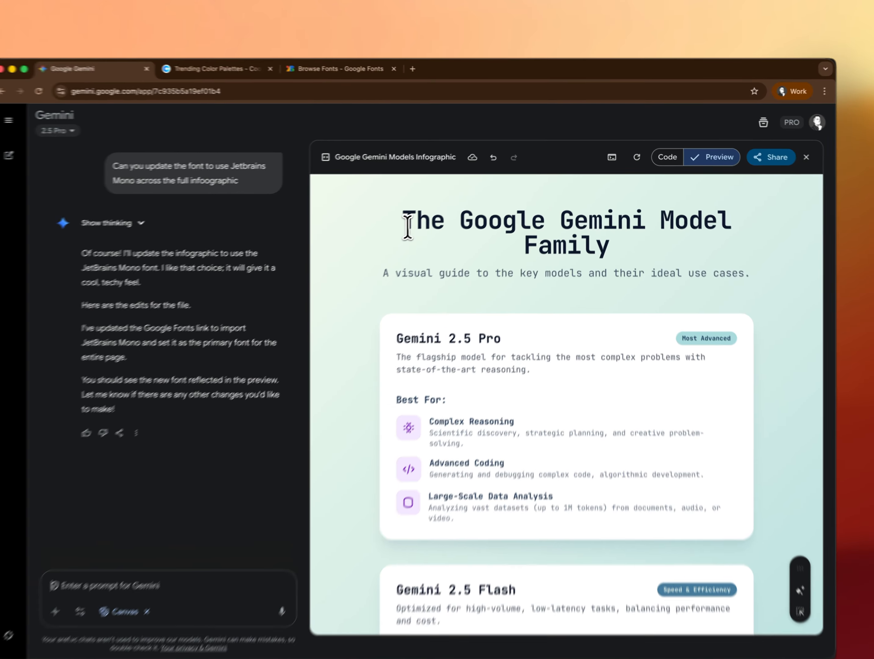
pyautogui.moveTo(428, 207); pyautogui.dragTo(619, 229)
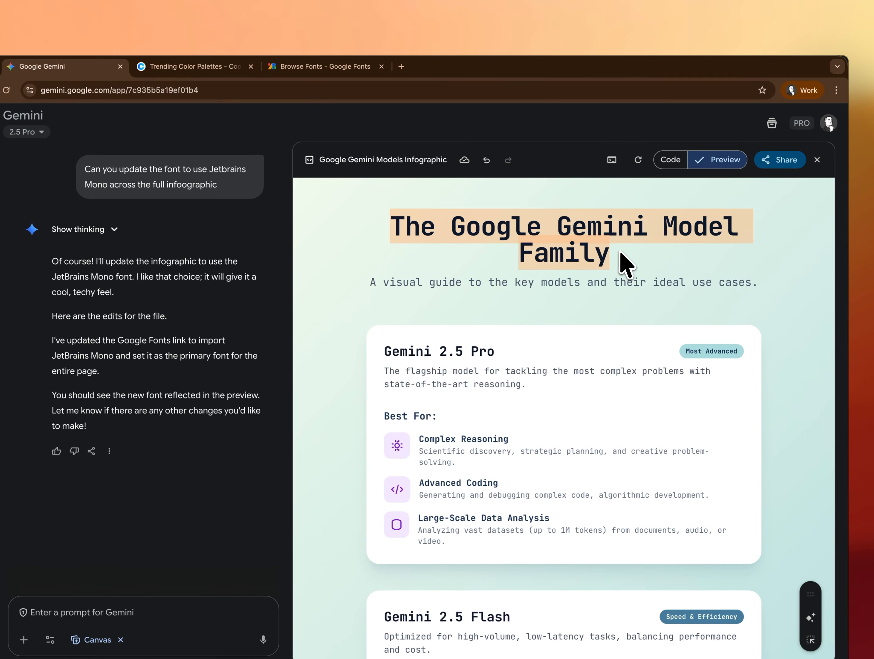
pyautogui.scroll(-3, 626, 263)
# Submit the prompt "can you adjust the background to use a dark mode instead"
pyautogui.click(111, 614)
pyautogui.write('can you adjust the')
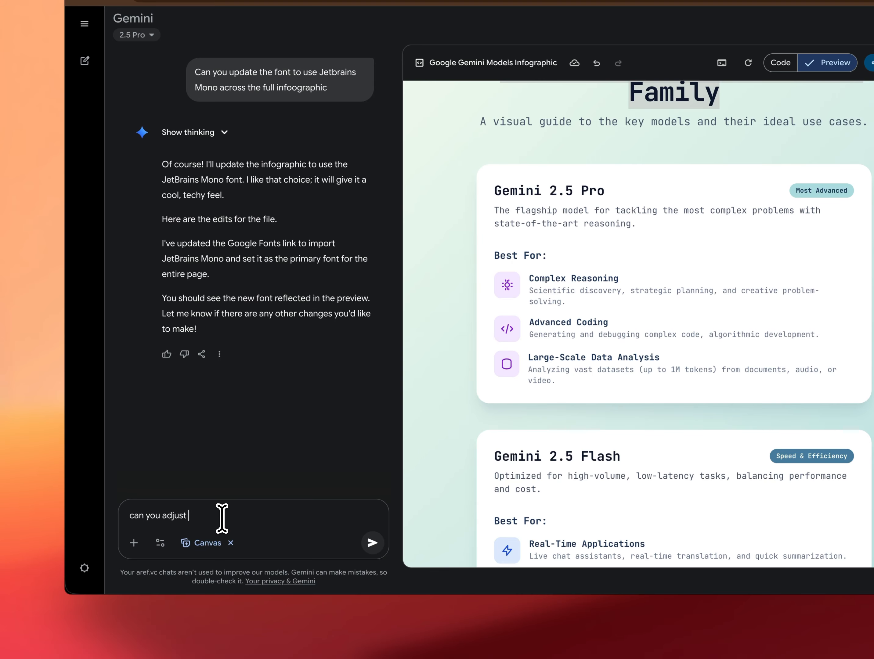
pyautogui.write(' back')
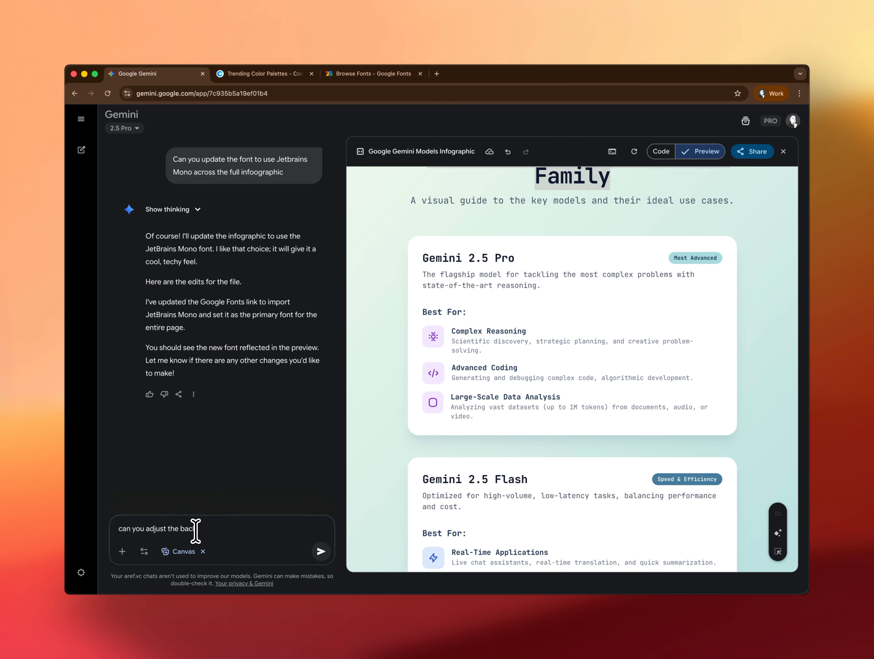
pyautogui.write('ground to use a dark mode instead')
pyautogui.press('Return')
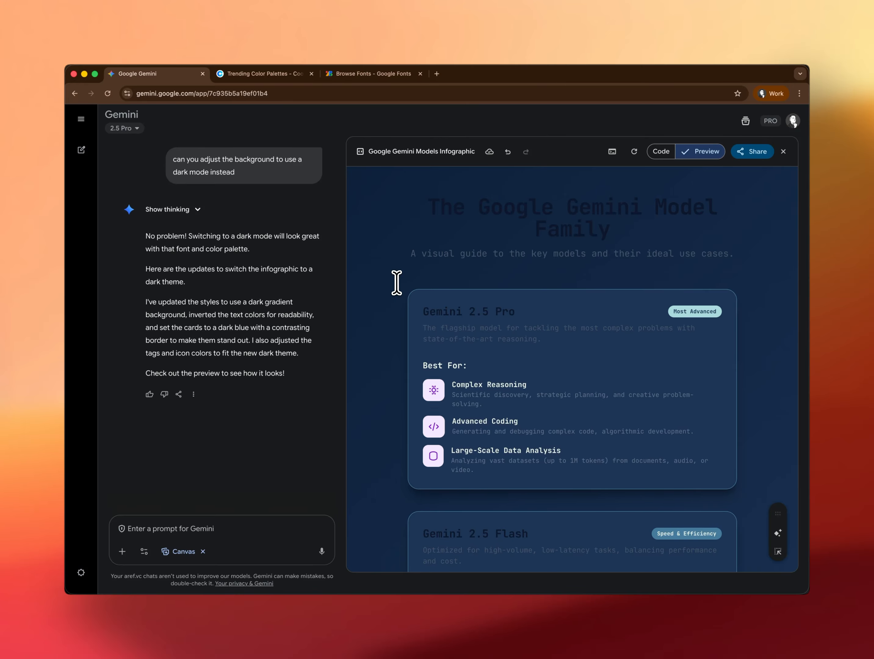
# Look over the dark mode infographic from title to Gemini Nano card and undo the dark mode change
pyautogui.scroll(-3, 393, 288)
pyautogui.scroll(-5, 393, 288)
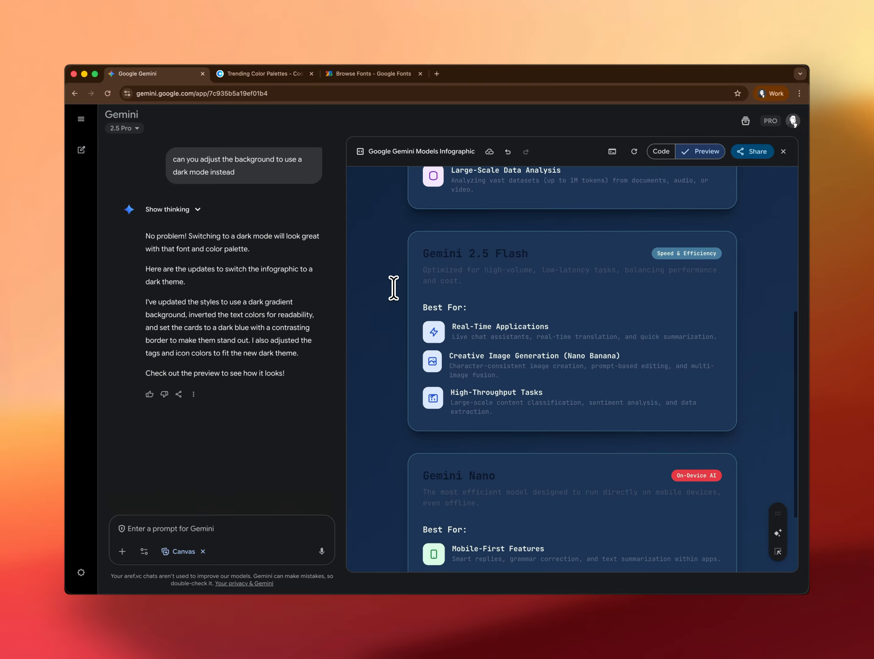
pyautogui.scroll(7, 393, 289)
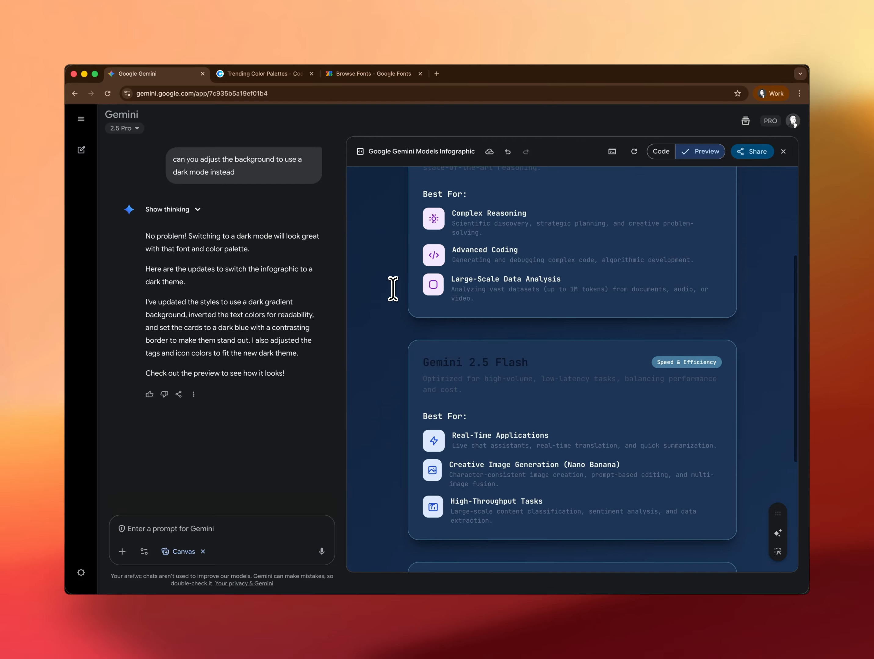
pyautogui.scroll(2, 393, 288)
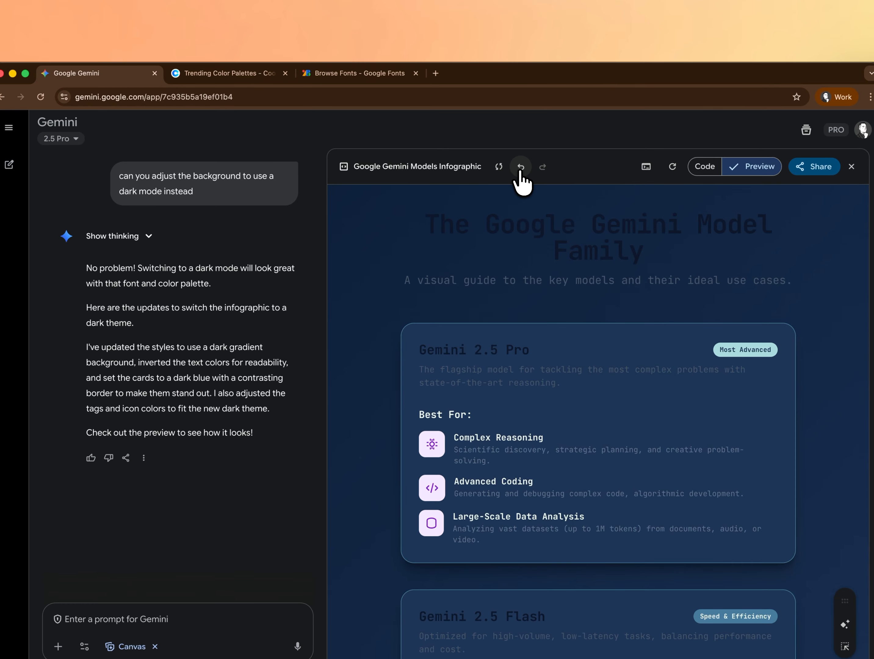
pyautogui.click(519, 167)
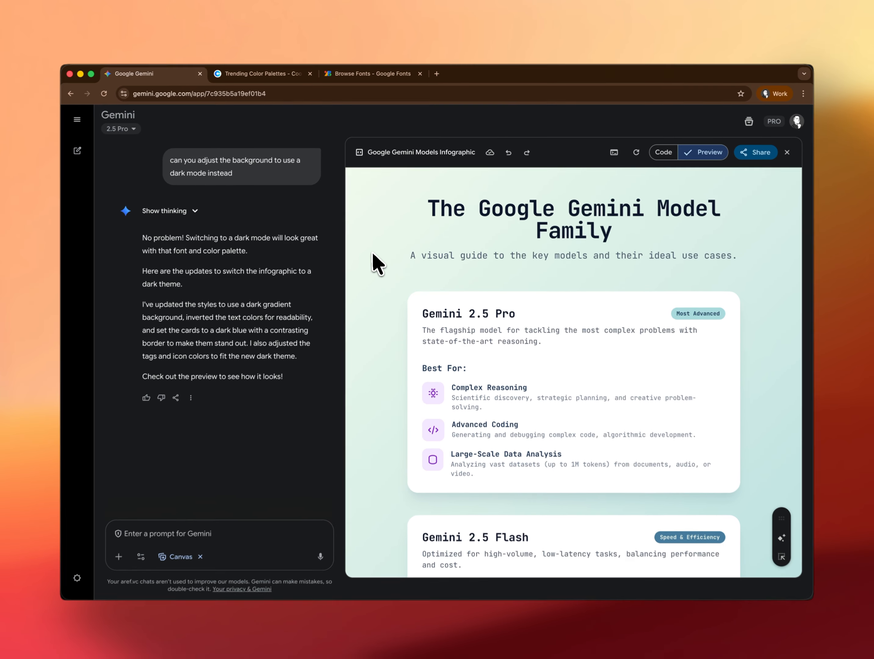
# Check the JetBrains Mono infographic's model cards and its code view, ending back at the preview's title
pyautogui.scroll(-5, 360, 285)
pyautogui.scroll(-5, 375, 255)
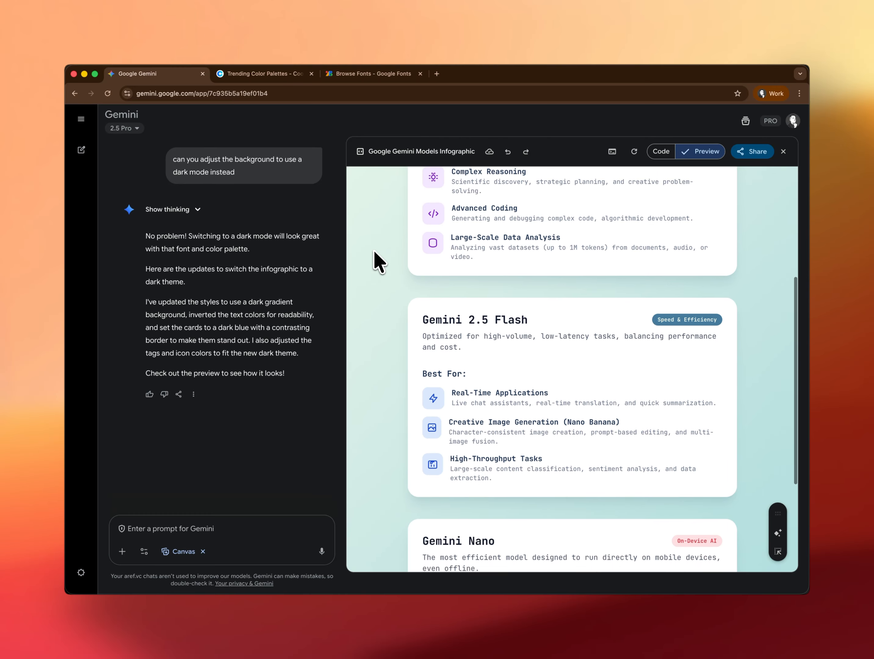
pyautogui.click(651, 152)
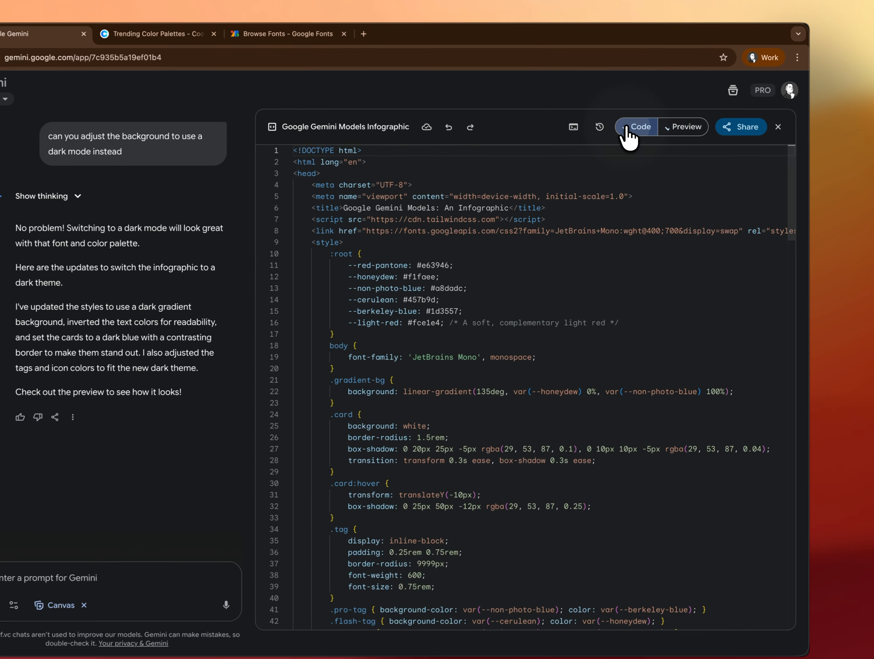
pyautogui.click(683, 127)
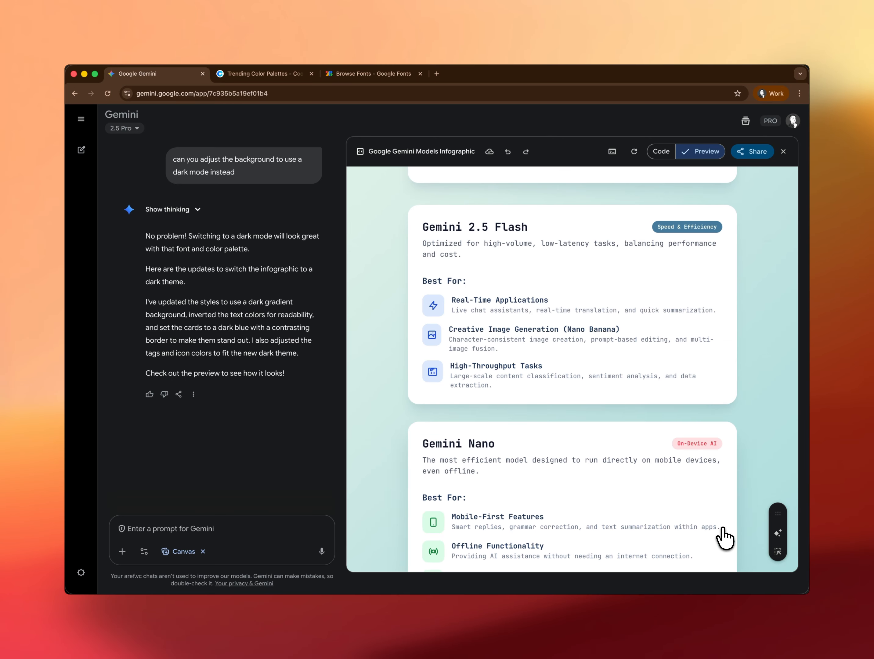
pyautogui.scroll(8, 723, 537)
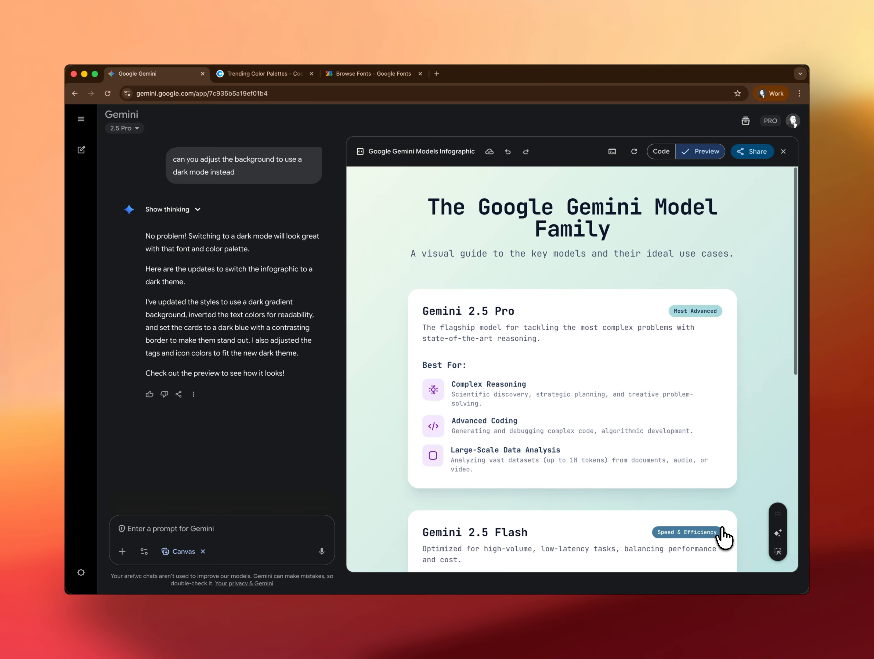